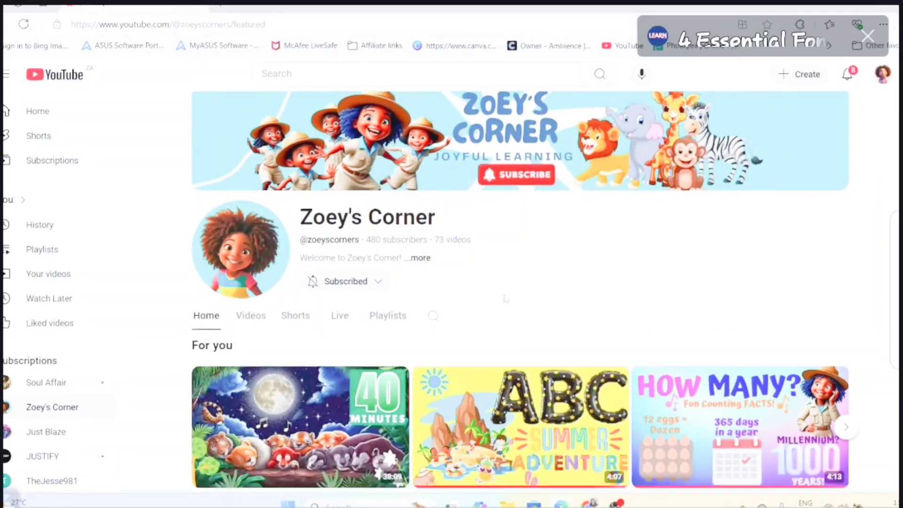
Step: Look over the home page of the Zoey's Corner channel
scroll(502, 305, "down", 2)
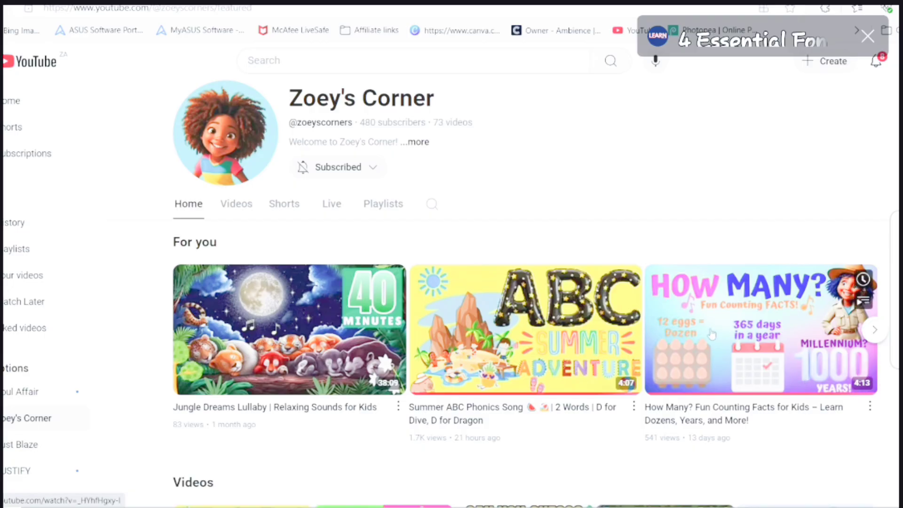
scroll(635, 342, "up", 2)
scroll(612, 338, "up", 1)
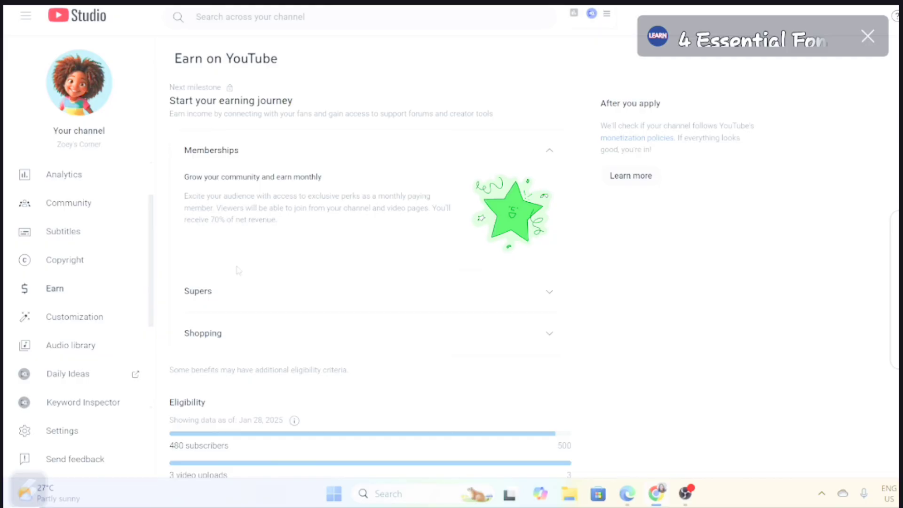
Step: Examine the channel's Earn page, covering the eligibility requirements for the next milestone and for ad revenue
scroll(245, 306, "down", 2)
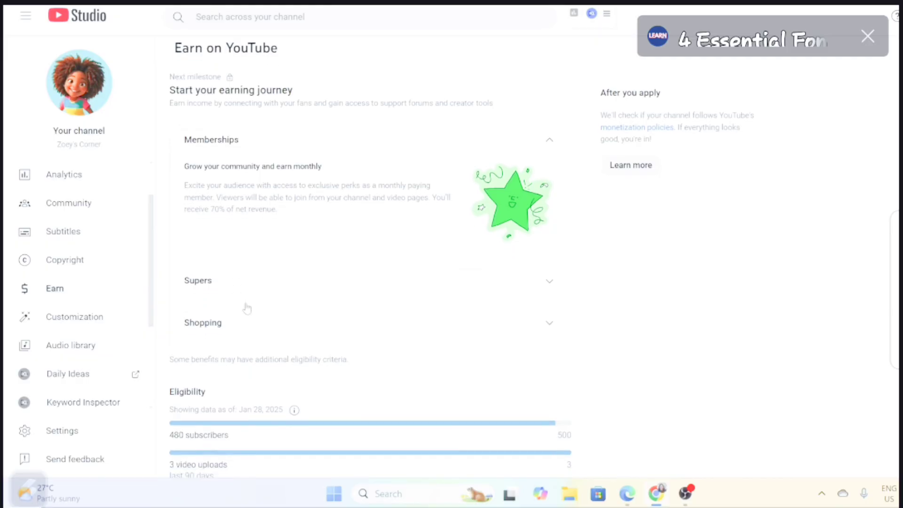
scroll(248, 307, "down", 3)
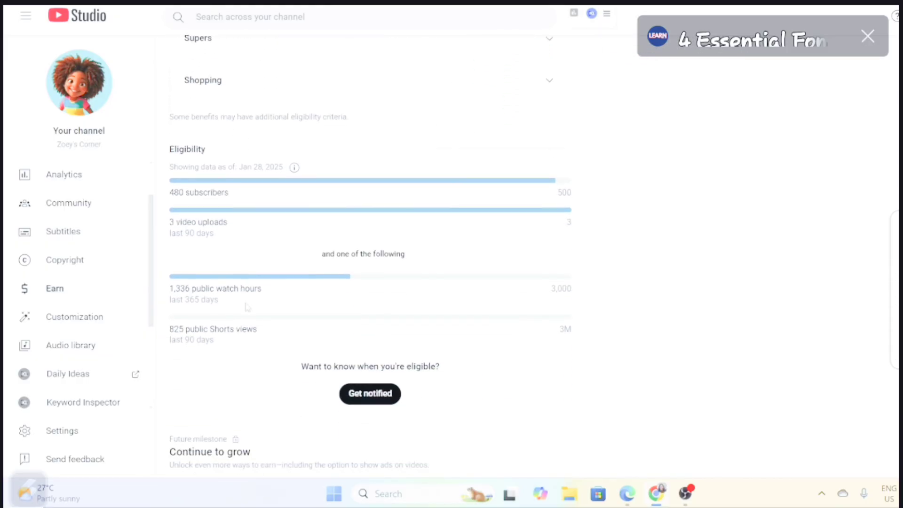
scroll(247, 307, "down", 8)
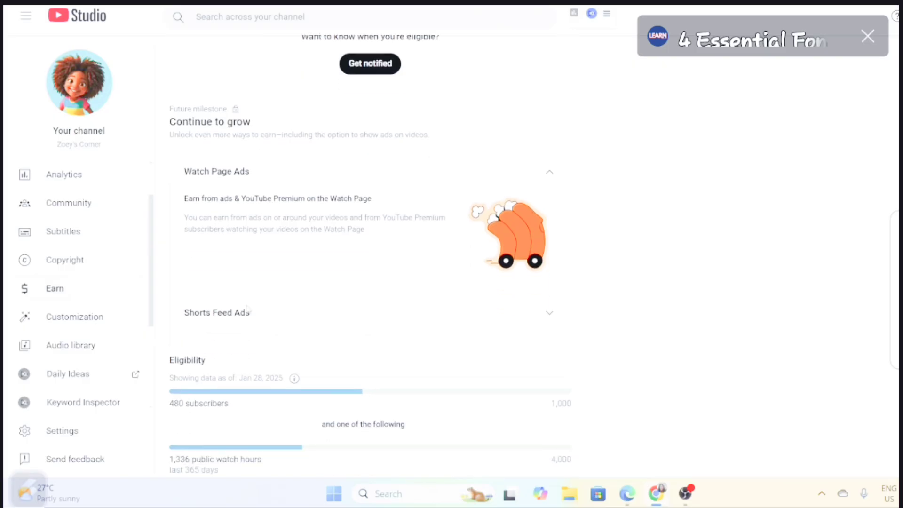
scroll(246, 306, "up", 12)
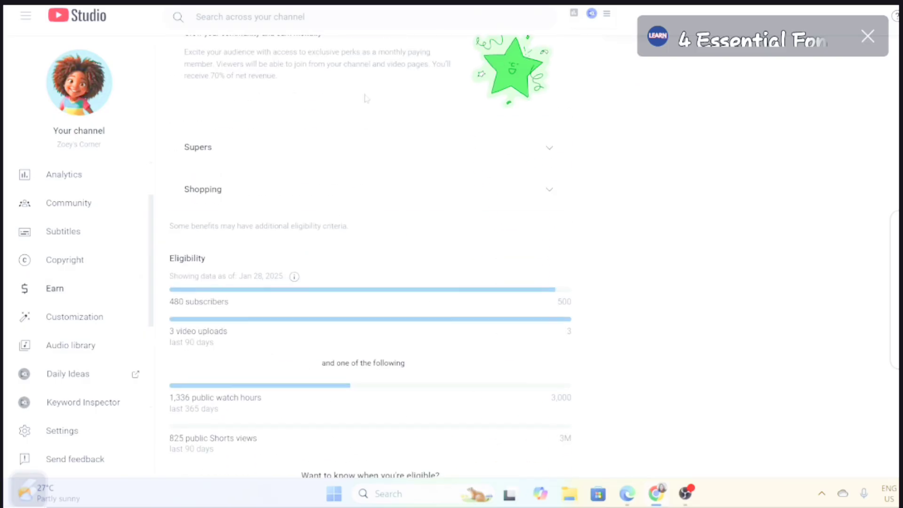
scroll(455, 320, "down", 2)
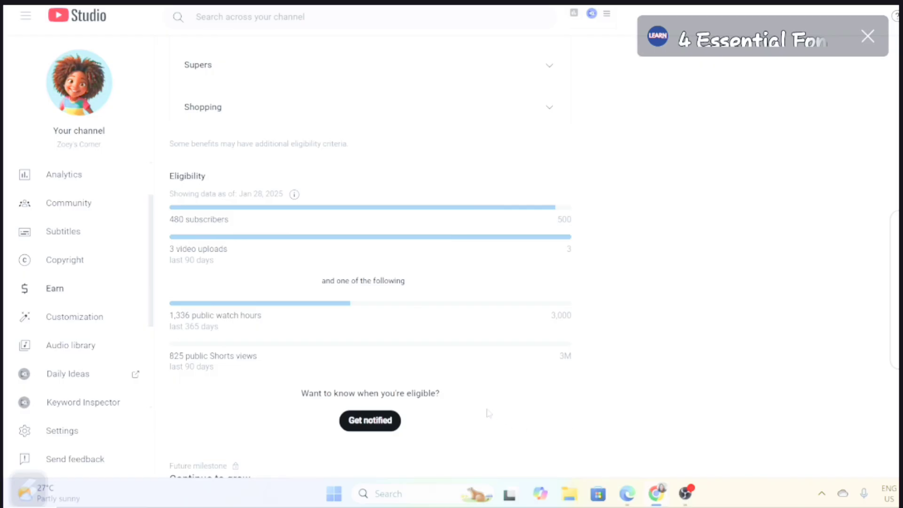
scroll(485, 413, "down", 3)
scroll(473, 406, "down", 5)
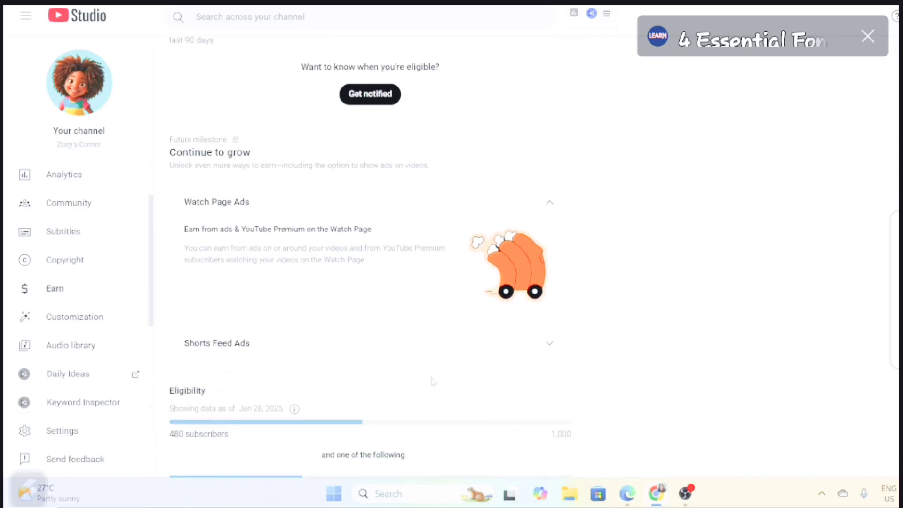
scroll(412, 322, "down", 3)
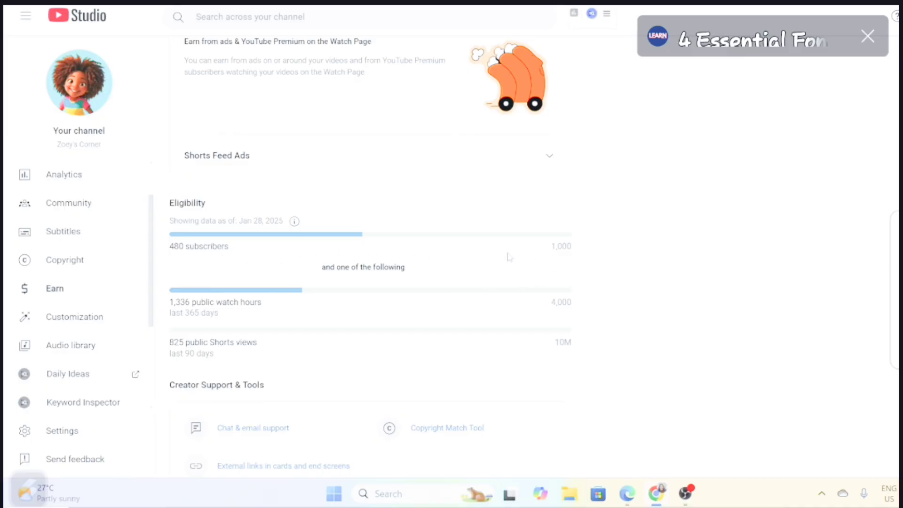
scroll(476, 294, "down", 1)
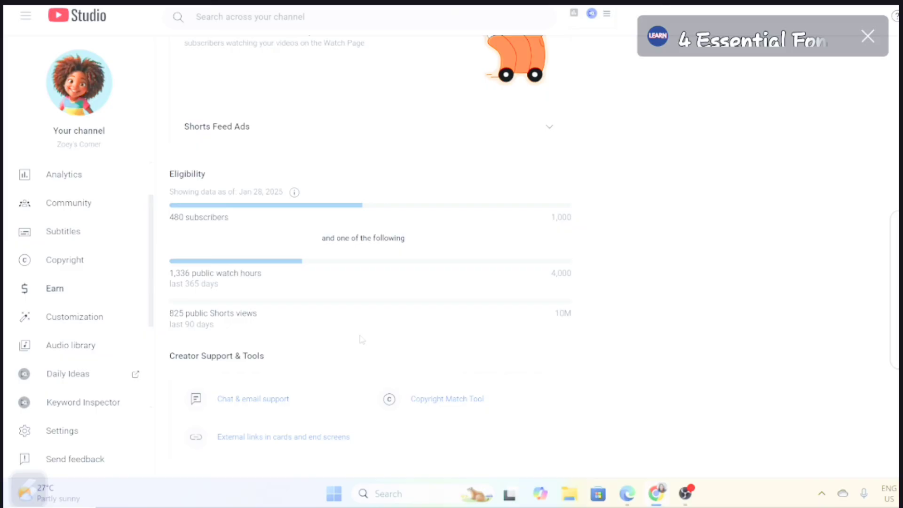
Step: Open the channel's content list, search the channel for "lull" and open the Jungle Dreams Lullaby video's details
scroll(47, 235, "up", 2)
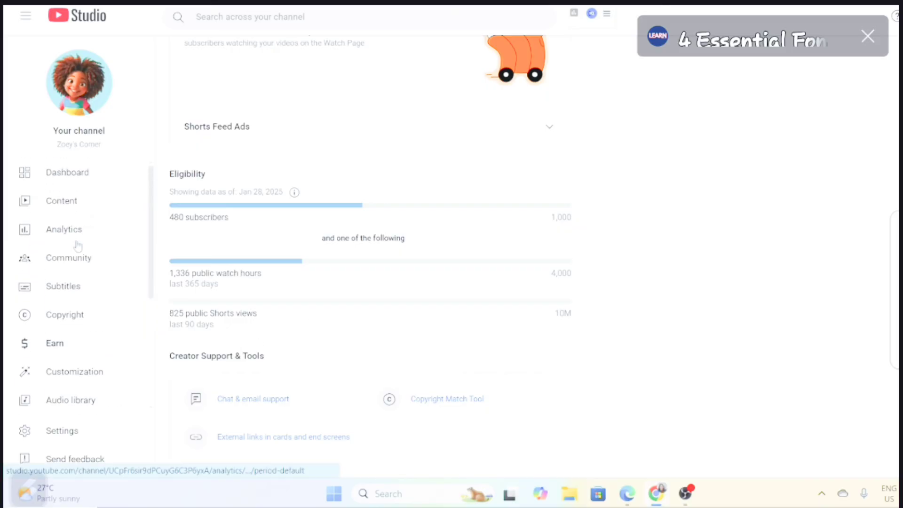
left_click(69, 203)
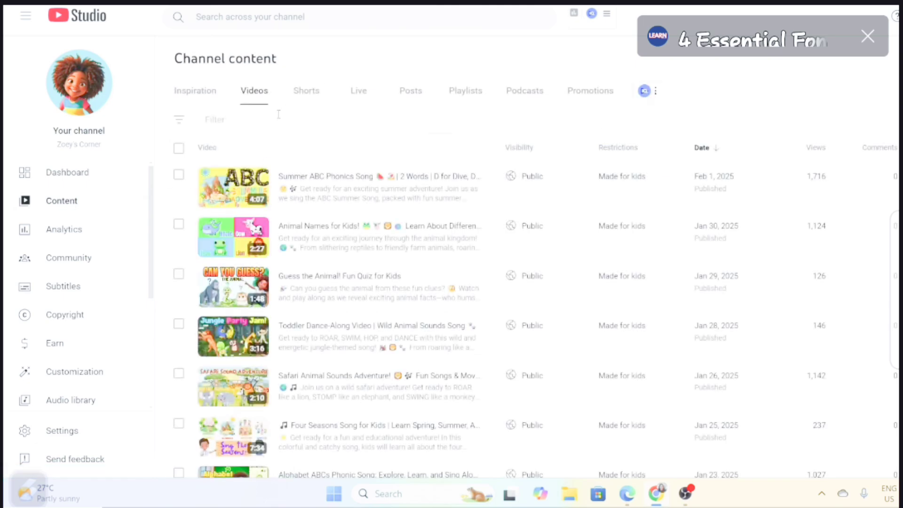
left_click(281, 18)
type("lull")
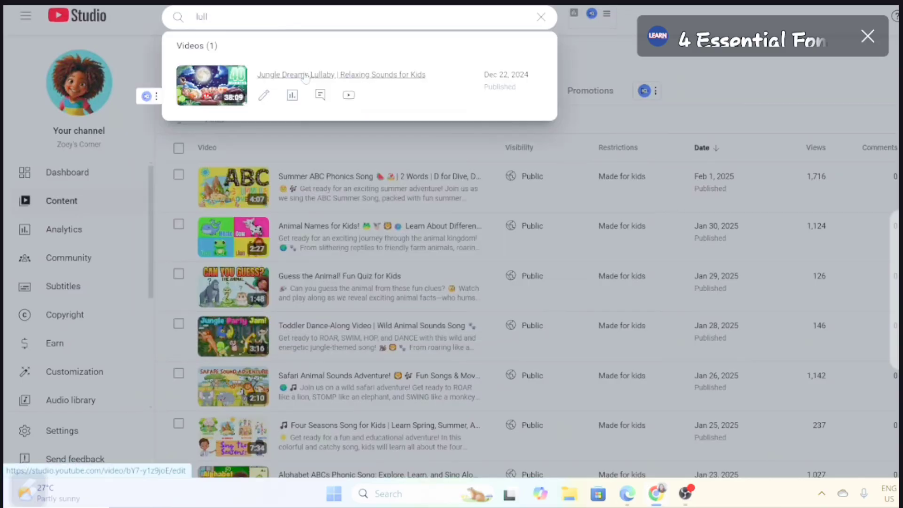
left_click(306, 76)
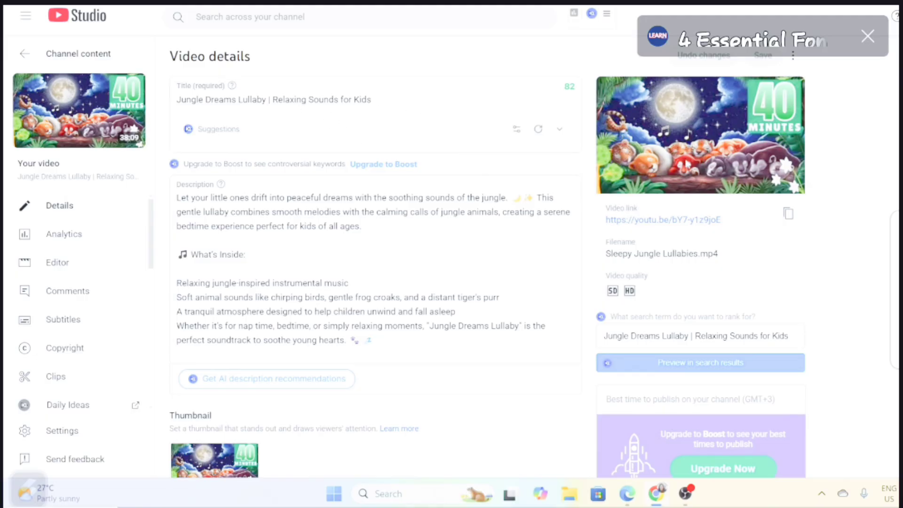
Step: Open the lullaby video's analytics and review its views and watch time
mouse_move(686, 164)
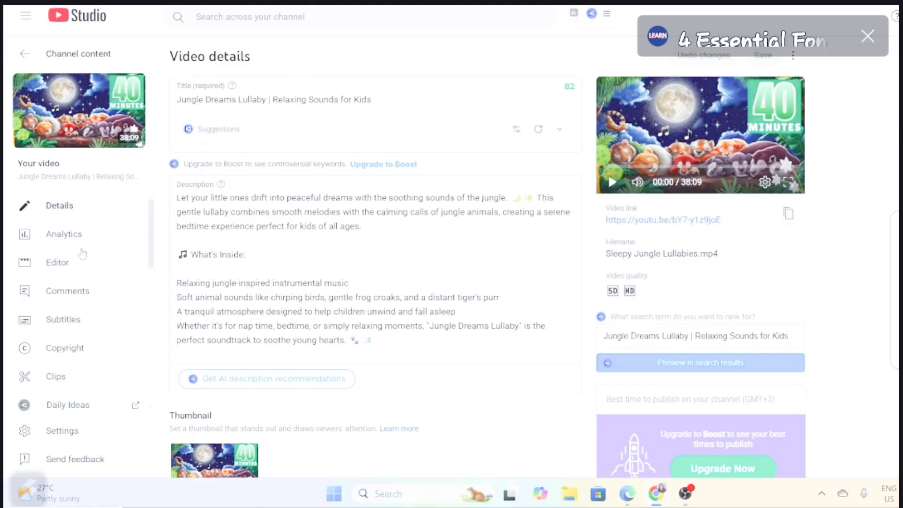
left_click(65, 235)
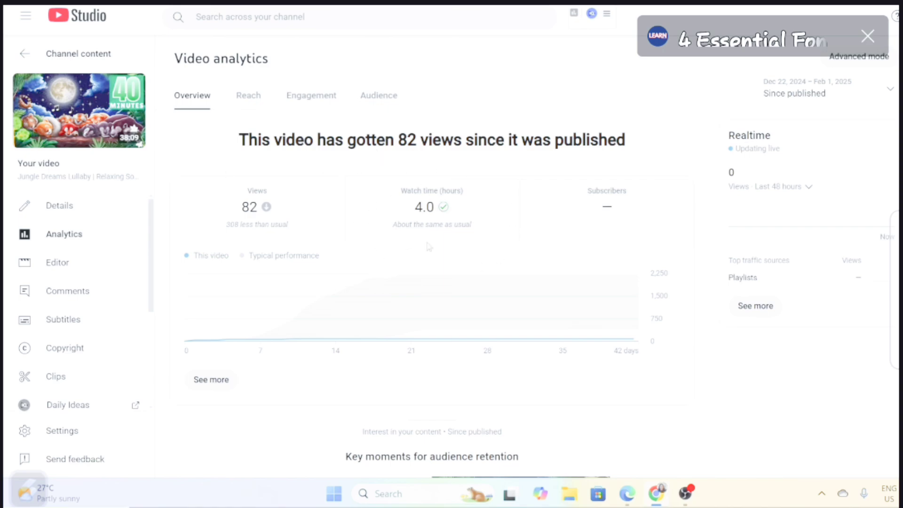
mouse_move(456, 230)
Step: Open Suno's song creation form, enable Instrumental mode and review the style, title and workspace settings
mouse_move(146, 113)
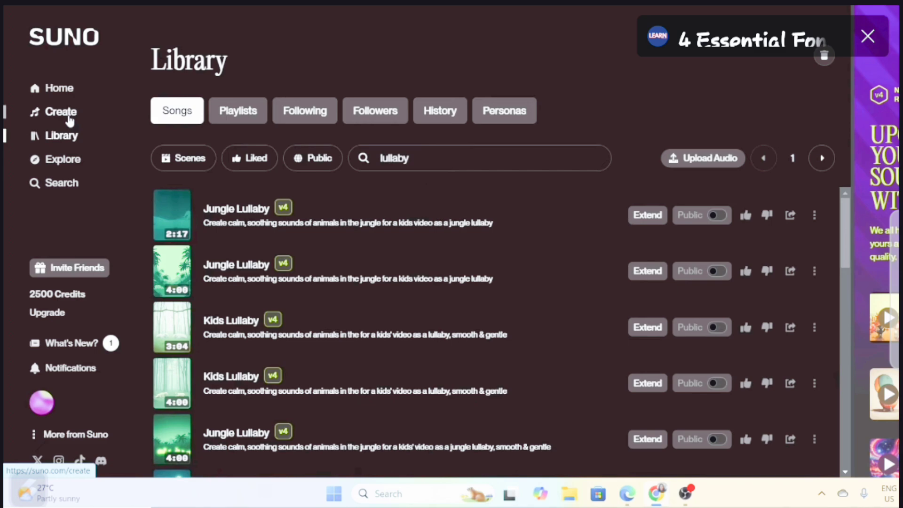
left_click(70, 118)
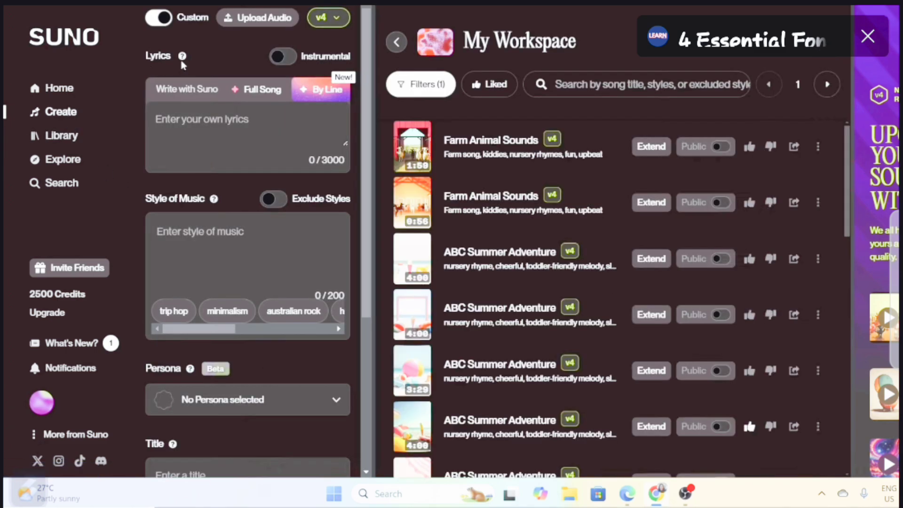
left_click(278, 57)
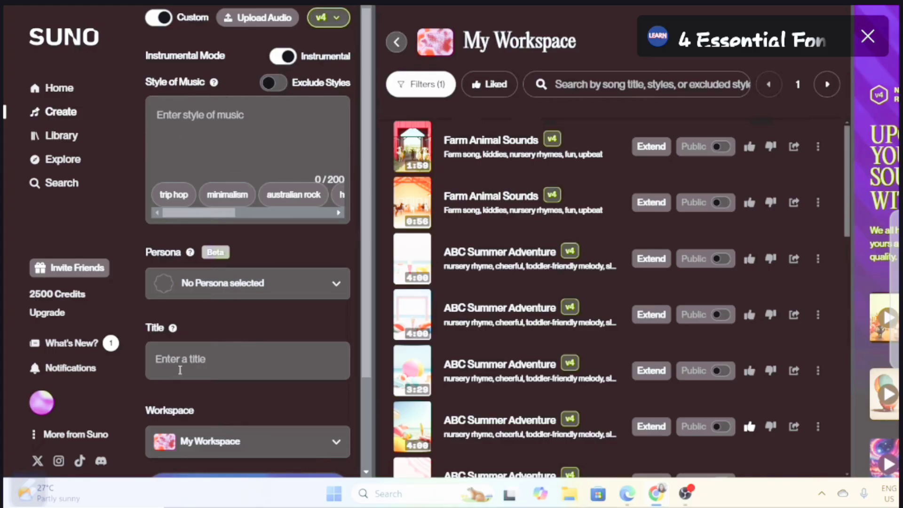
scroll(220, 357, "down", 1)
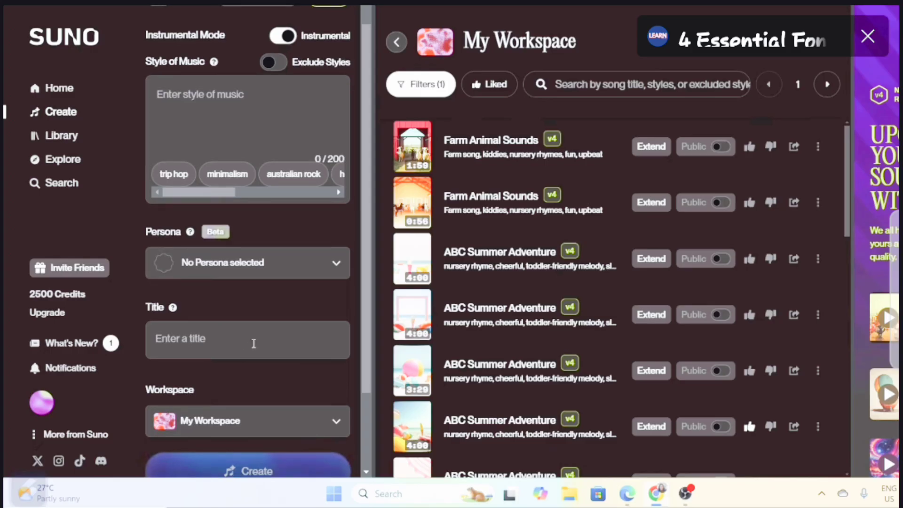
scroll(216, 377, "down", 2)
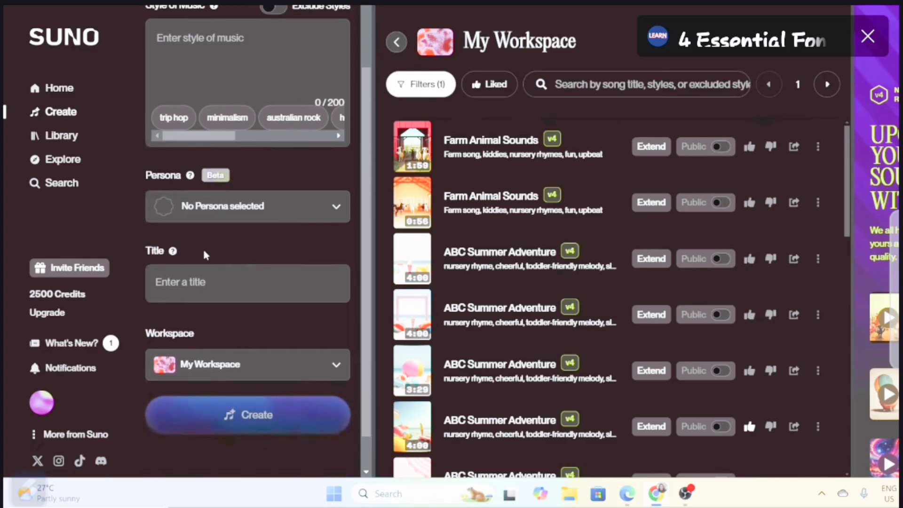
scroll(196, 338, "up", 1)
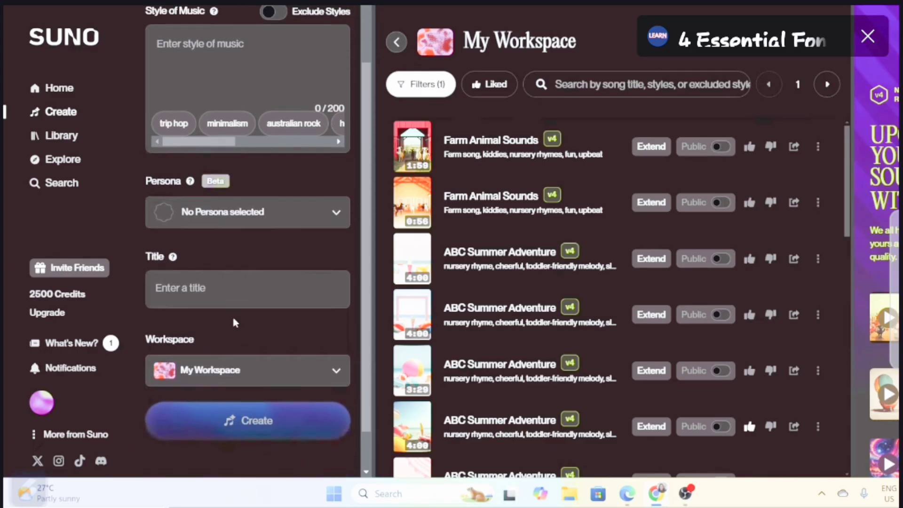
Step: Return to the Suno song library and start a song search
left_click(72, 137)
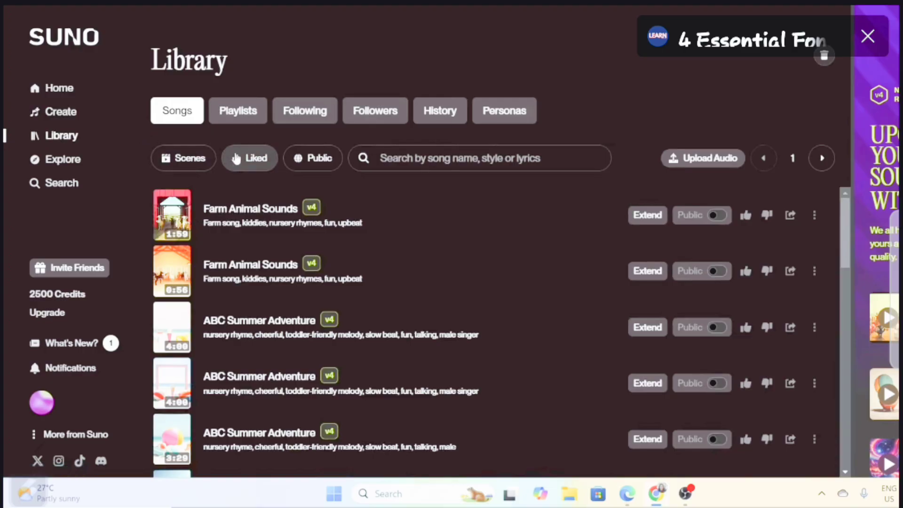
left_click(401, 155)
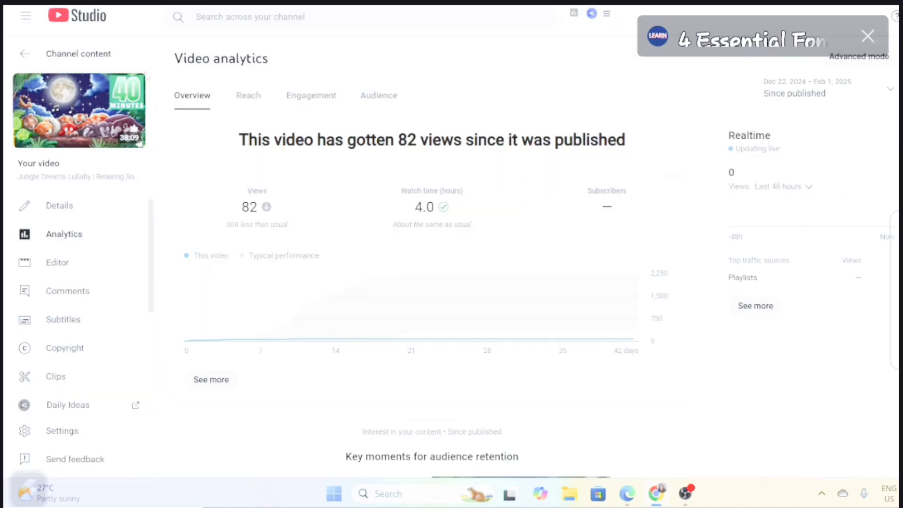
Step: Switch to YouTube Studio and go back from the video's analytics to the channel content list
left_click(26, 56)
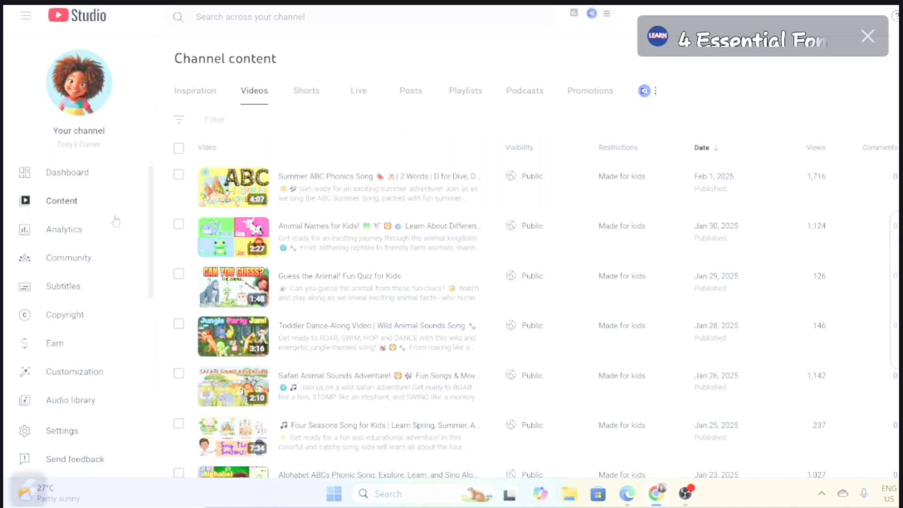
left_click(84, 182)
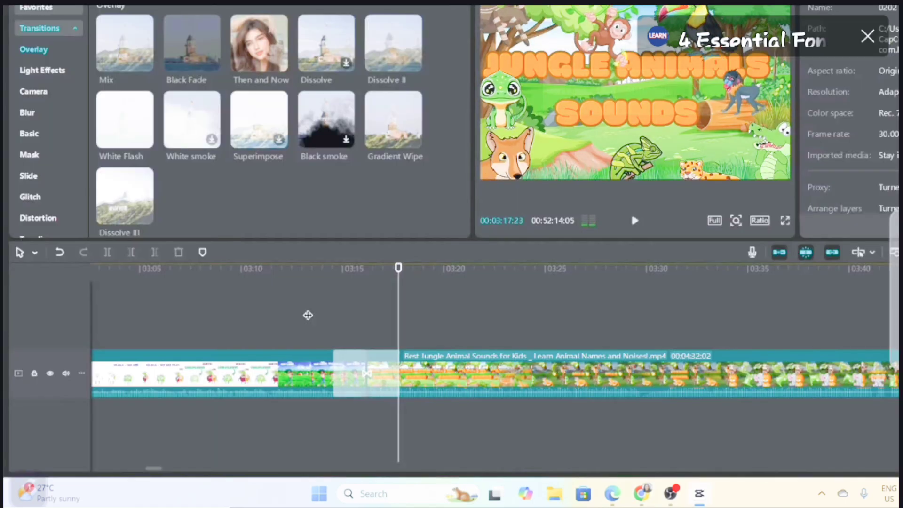
Step: Look over the compiled video's timeline in CapCut
scroll(158, 336, "down", 10)
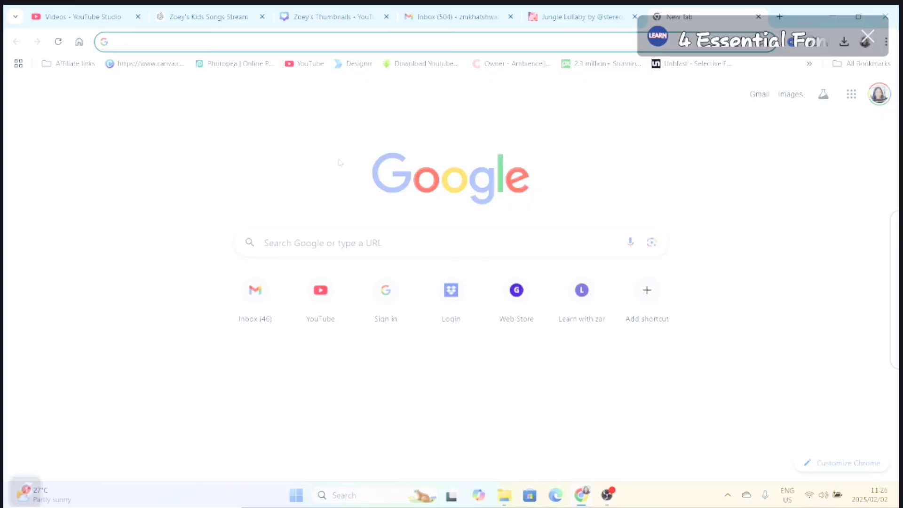
Step: Search Google for "obs studio" and open the official OBS Studio website
left_click(259, 239)
type("obs studio")
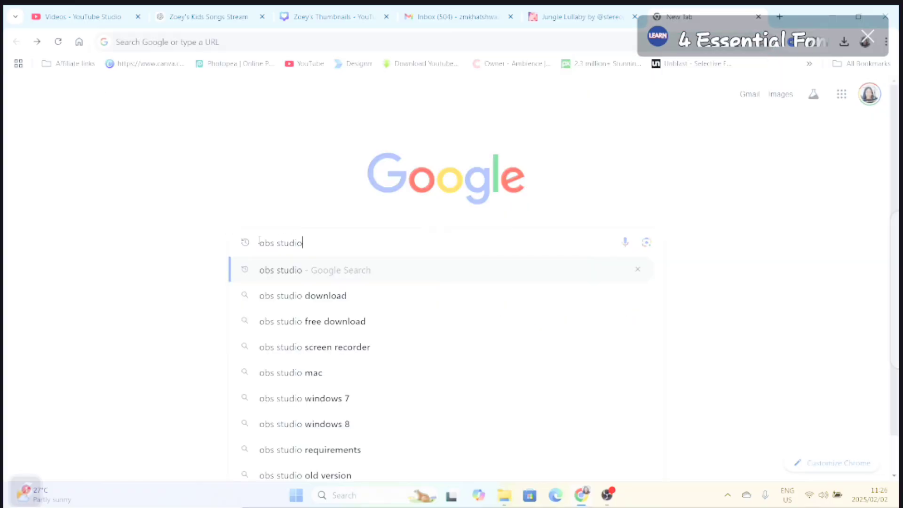
key("Return")
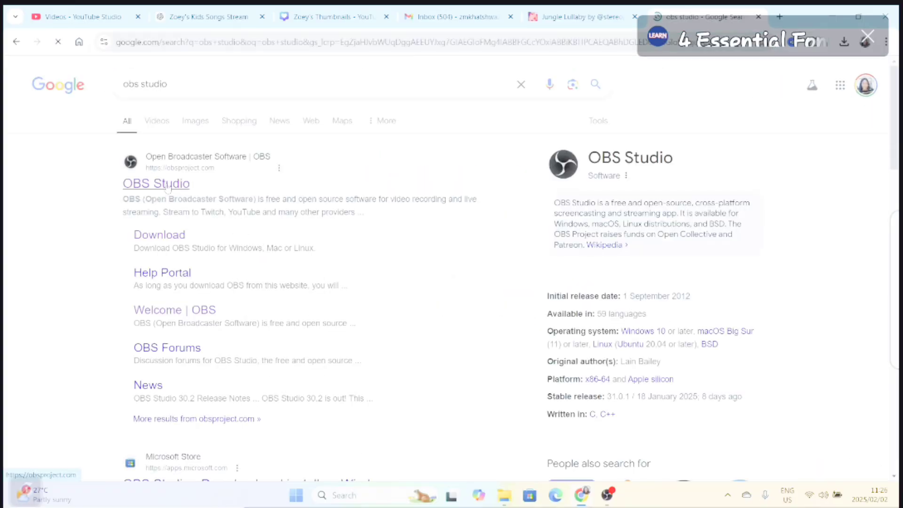
left_click(168, 187)
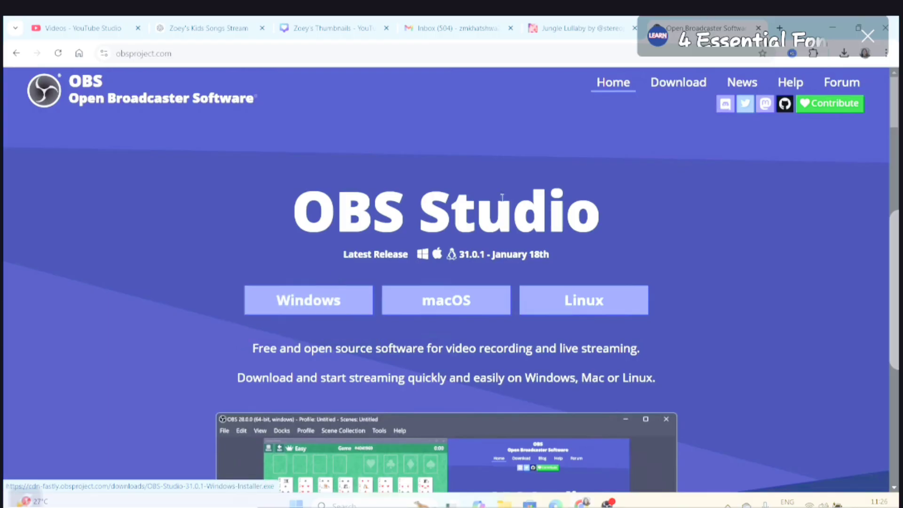
Step: Minimize the browser and launch OBS Studio from the desktop
left_click(837, 26)
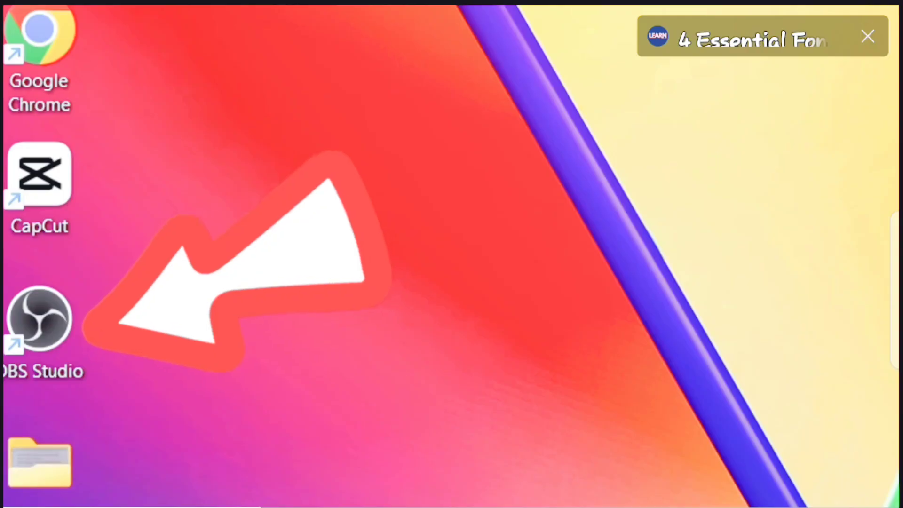
double_click(69, 360)
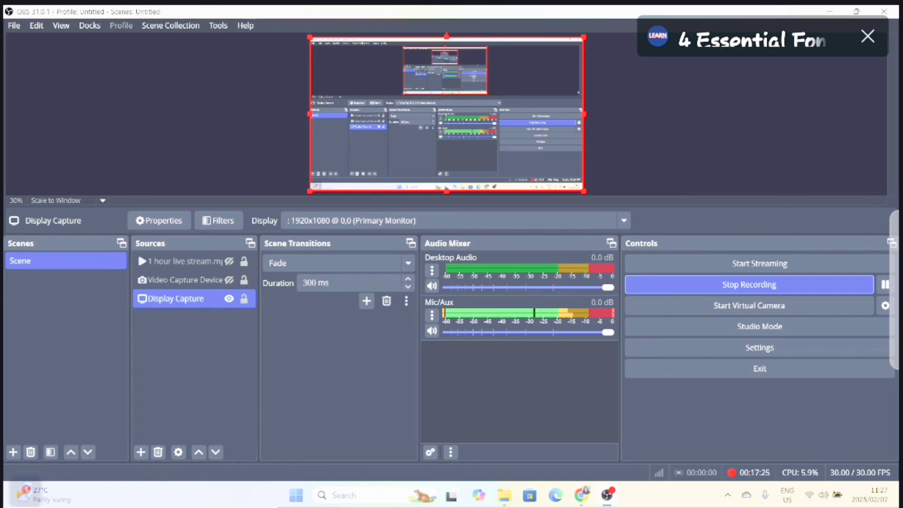
Step: Add the "1 hour live stream" file from the CapCut Videos folder as a source in the OBS scene and move the folder window aside
key("alt+Tab")
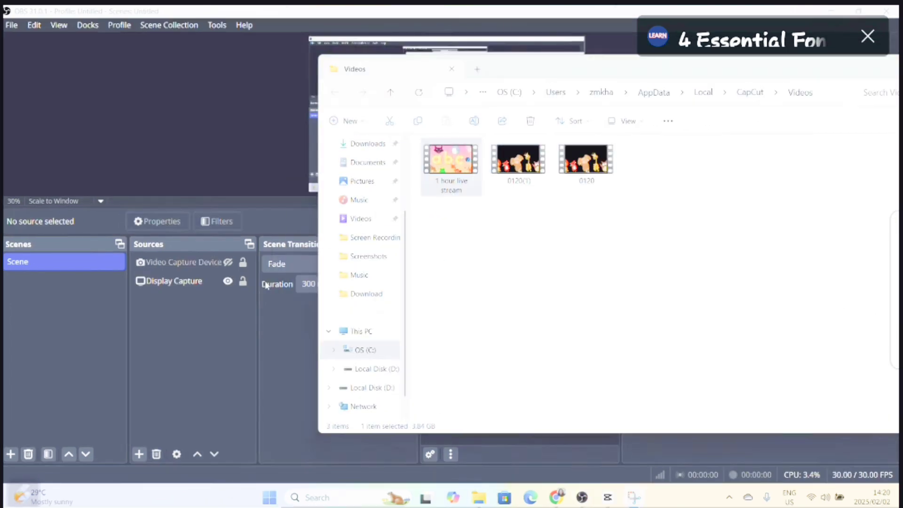
left_click_drag(450, 159, 194, 380)
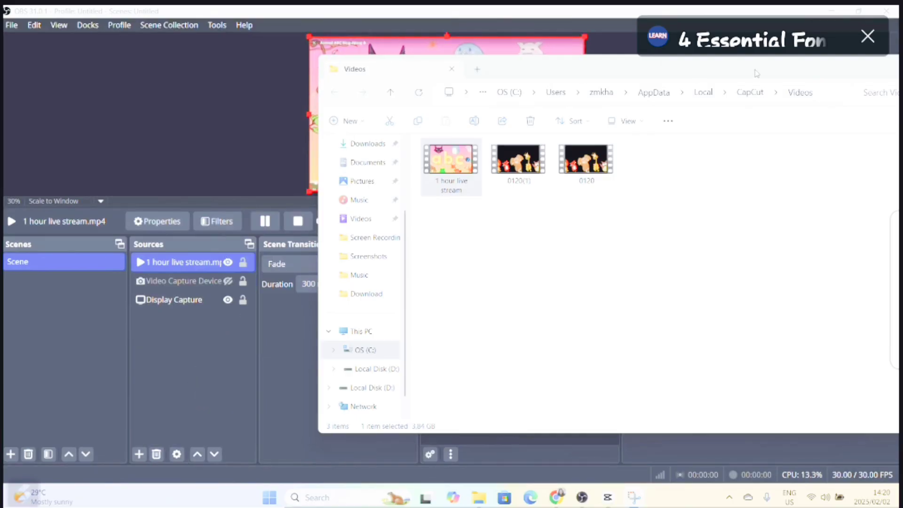
left_click_drag(756, 73, 900, 80)
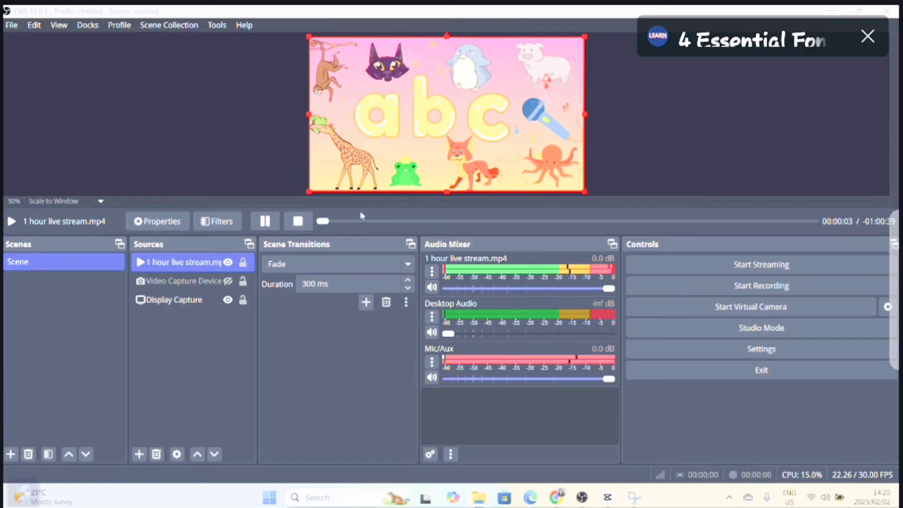
Step: Pause and stop playback of the "1 hour live stream.mp4" source
left_click(271, 222)
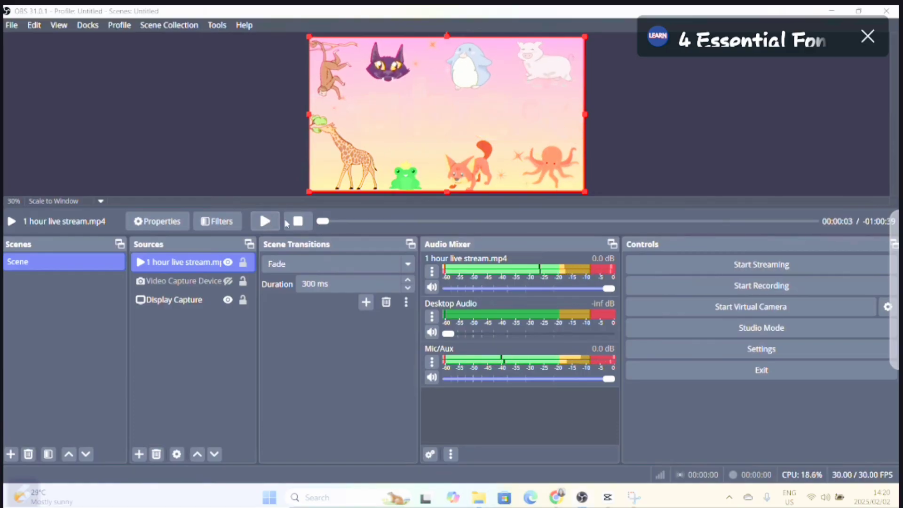
left_click(291, 222)
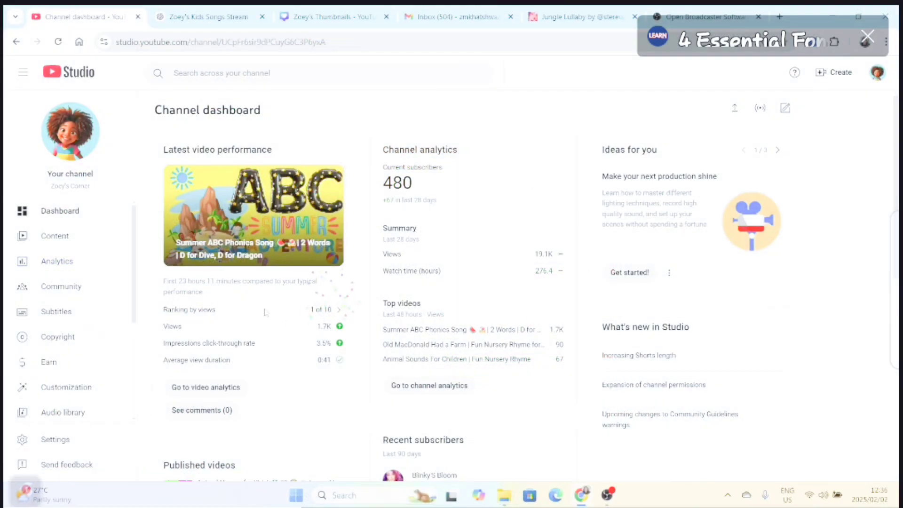
Step: In YouTube Studio, start scheduling a live stream as a new one, without reusing the previous stream's settings
left_click(828, 73)
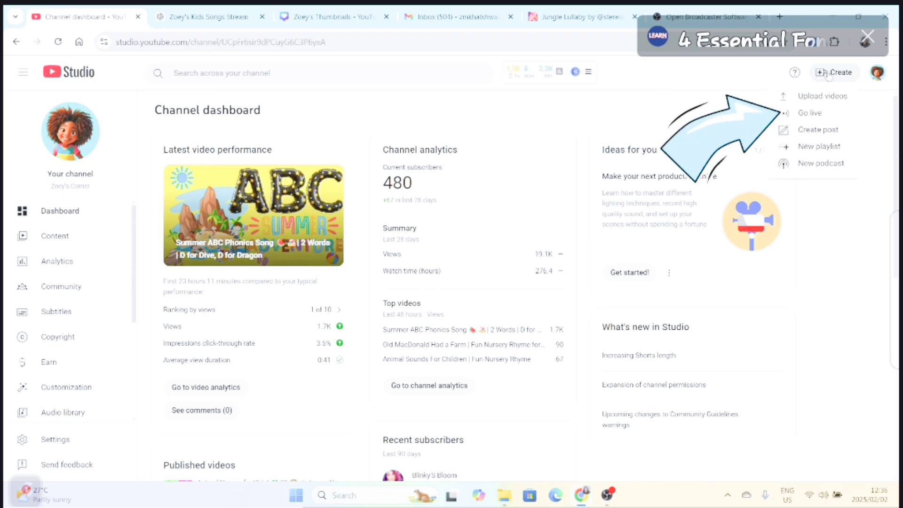
left_click(811, 113)
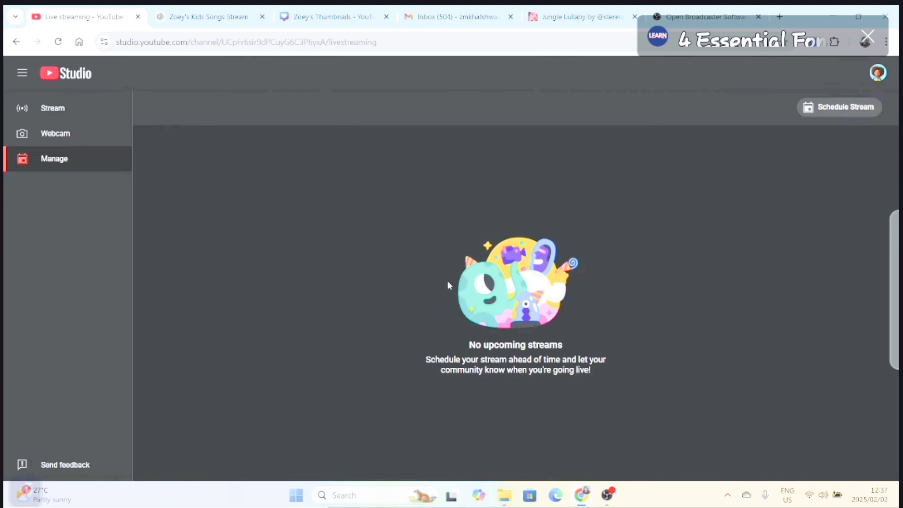
left_click(845, 111)
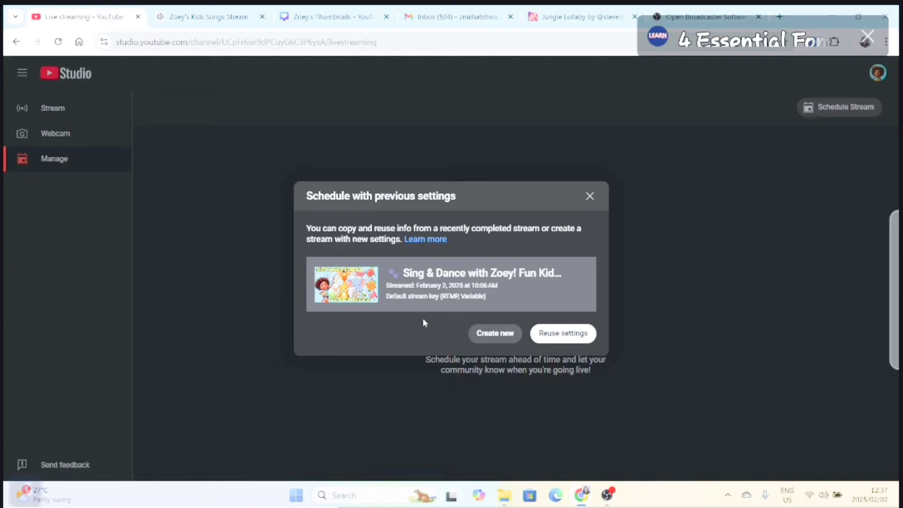
left_click(489, 337)
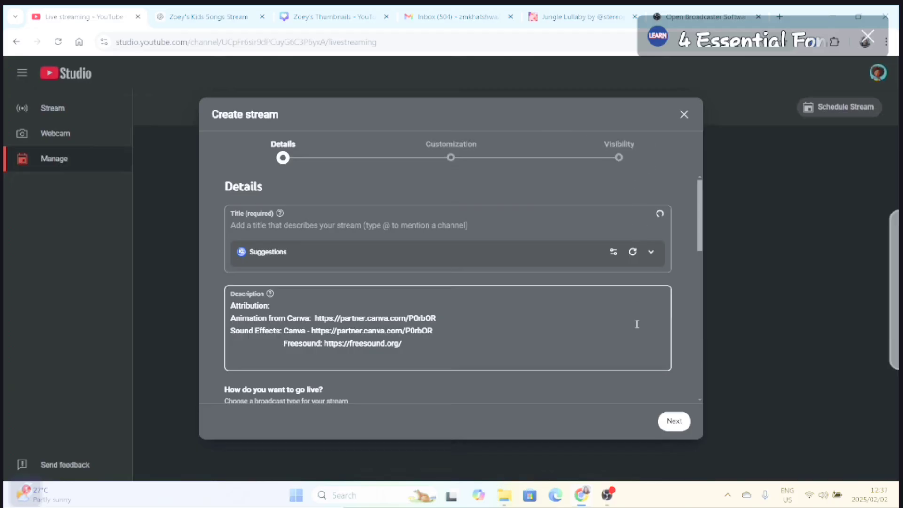
Step: Fill in the stream title with ChatGPT's second title idea, "Sing & Dance with Zoey! Fun Kids Songs LIVE!"
left_click(243, 223)
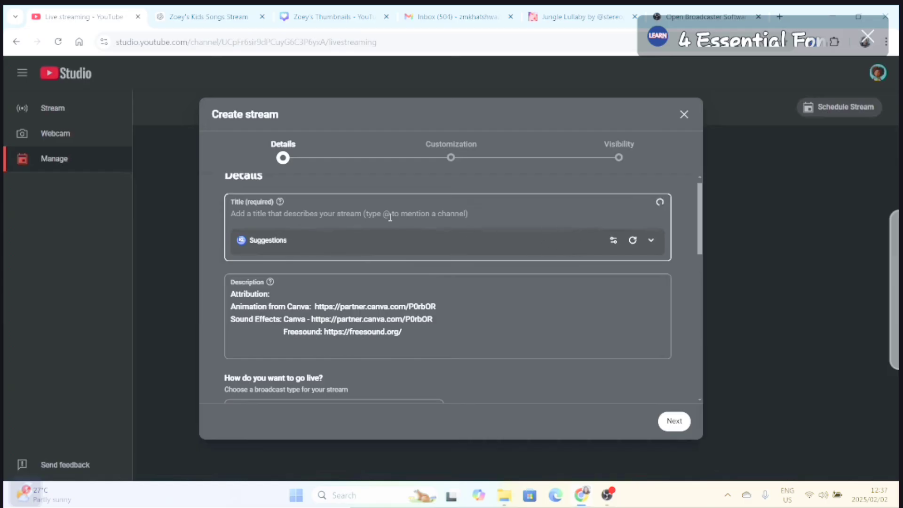
left_click(219, 19)
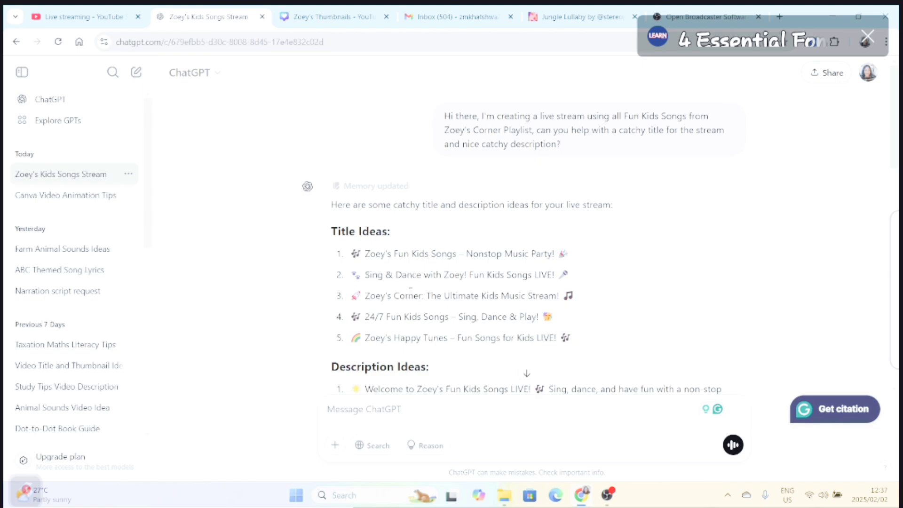
left_click_drag(350, 275, 557, 274)
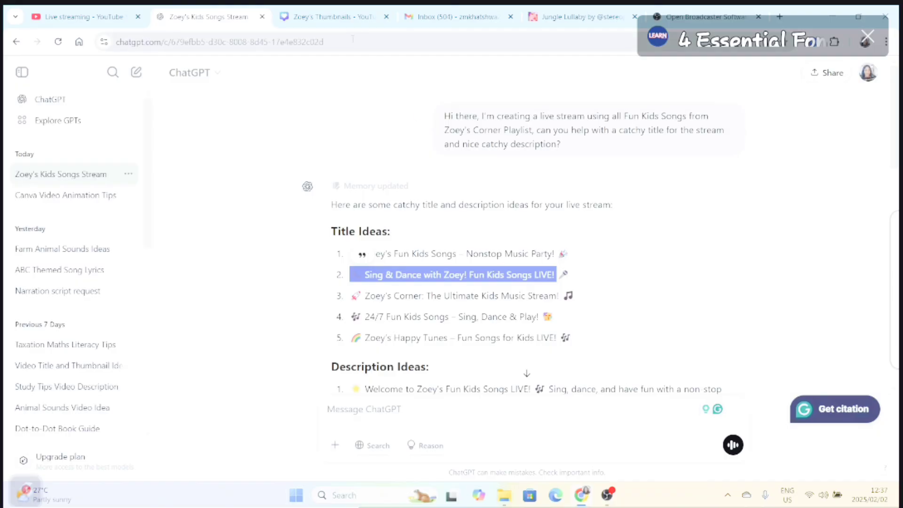
left_click(85, 17)
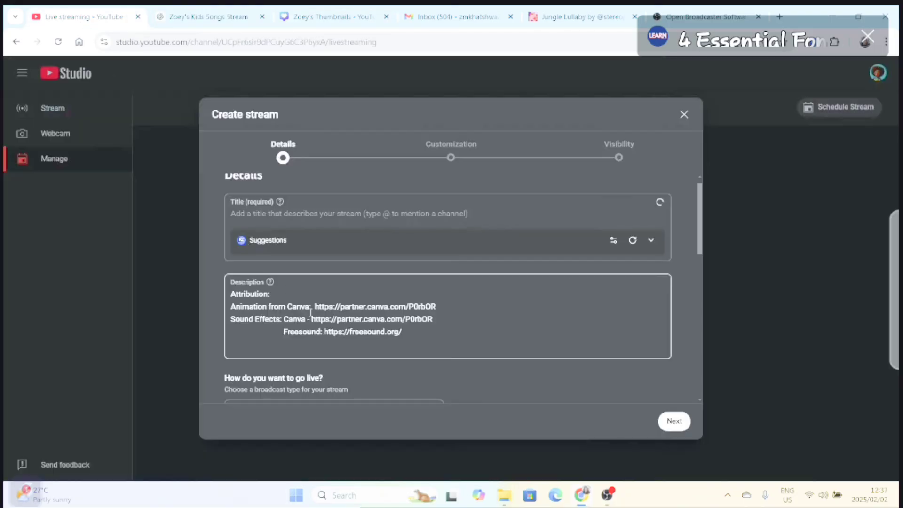
left_click(291, 245)
type("🎶 Sing & Dance with Zoey! Fun Kids Songs LIVE!")
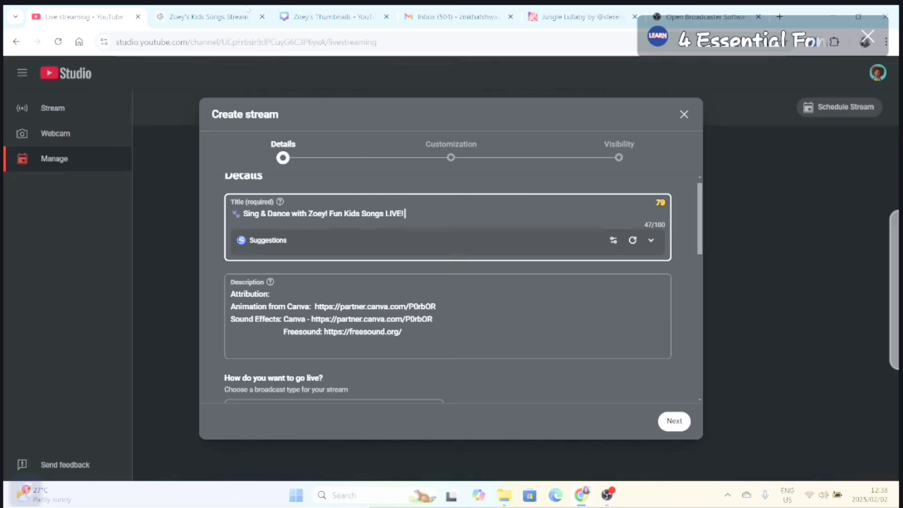
Step: Replace the stream title with ChatGPT's third title idea, "🚀 Zoey's Corner: The Ultimate Kids Music Stream! 🎶"
key("ctrl+Tab")
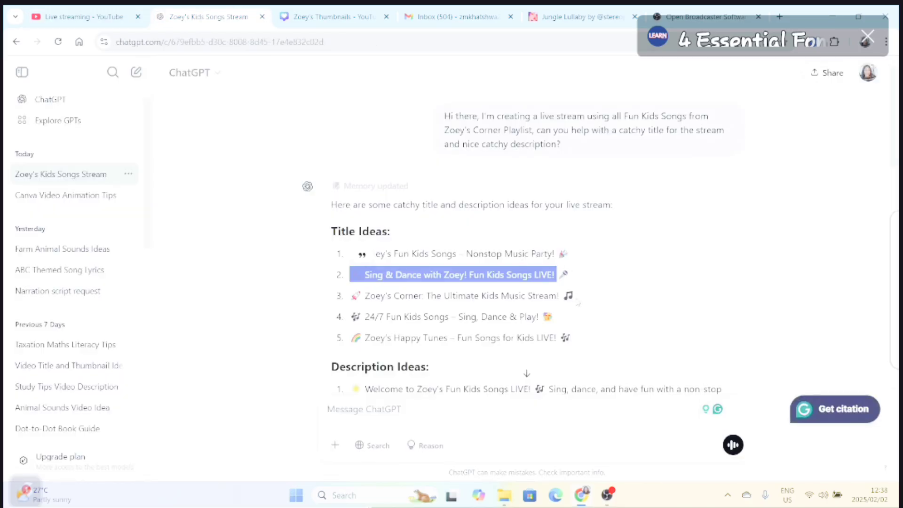
triple_click(461, 295)
key("ctrl+shift+Tab")
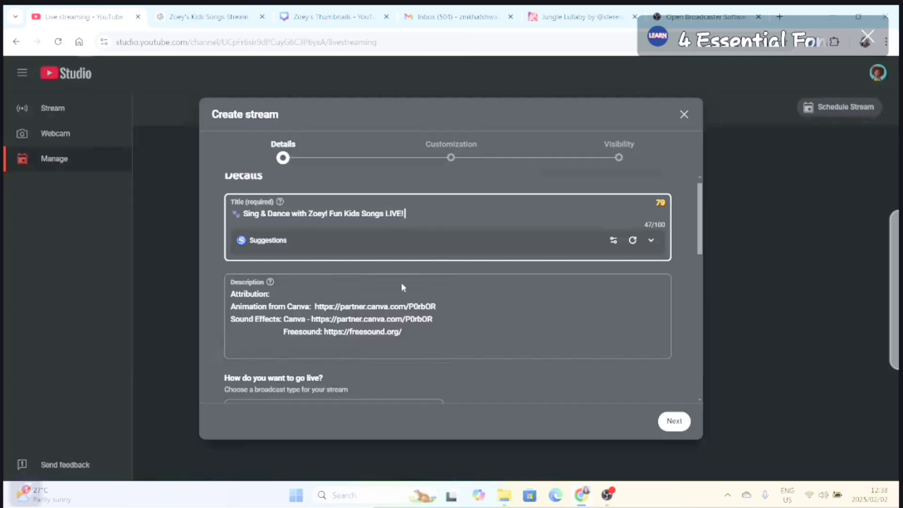
left_click_drag(407, 213, 200, 217)
type("🚀 Zoey's Corner: The Ultimate Kids Music Stream! 🎶")
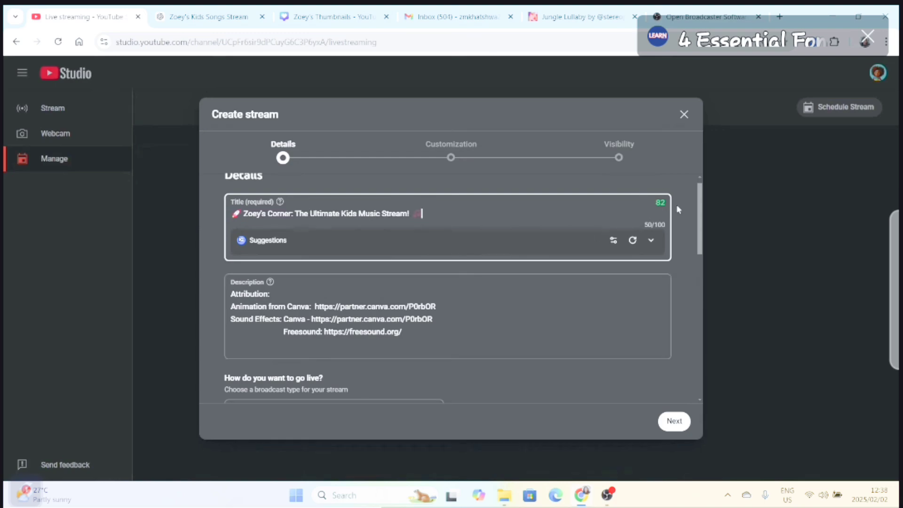
Step: Make room above the attribution in the stream description and paste ChatGPT's three description ideas there
scroll(281, 210, "down", 2)
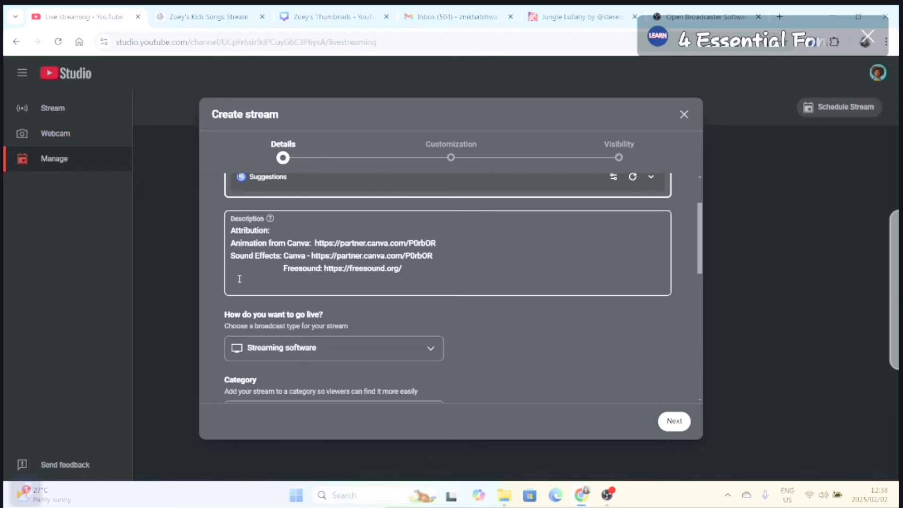
left_click(231, 233)
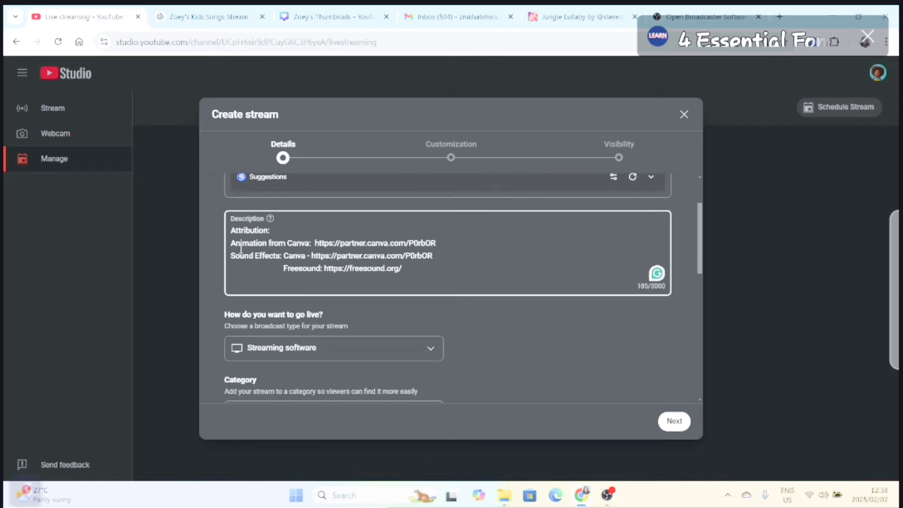
key("Return")
key("Return")
key("Up")
key("Up")
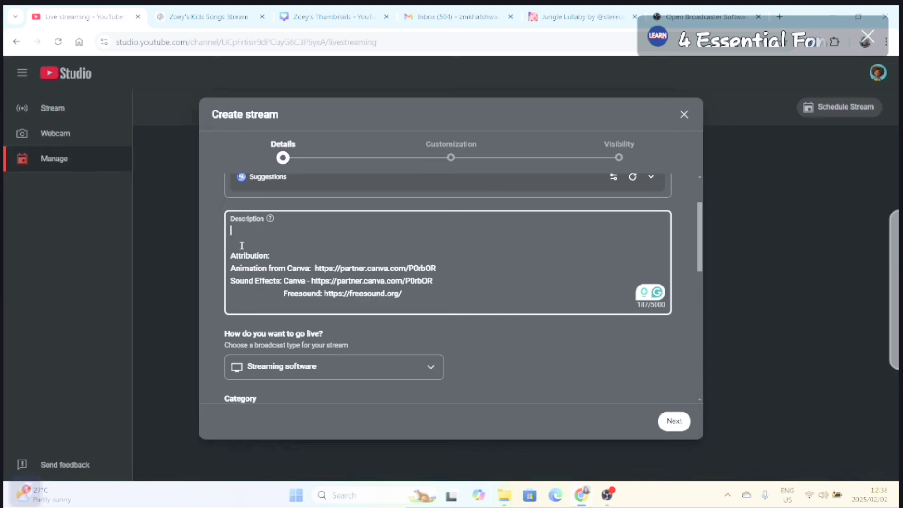
left_click(193, 17)
scroll(417, 373, "down", 5)
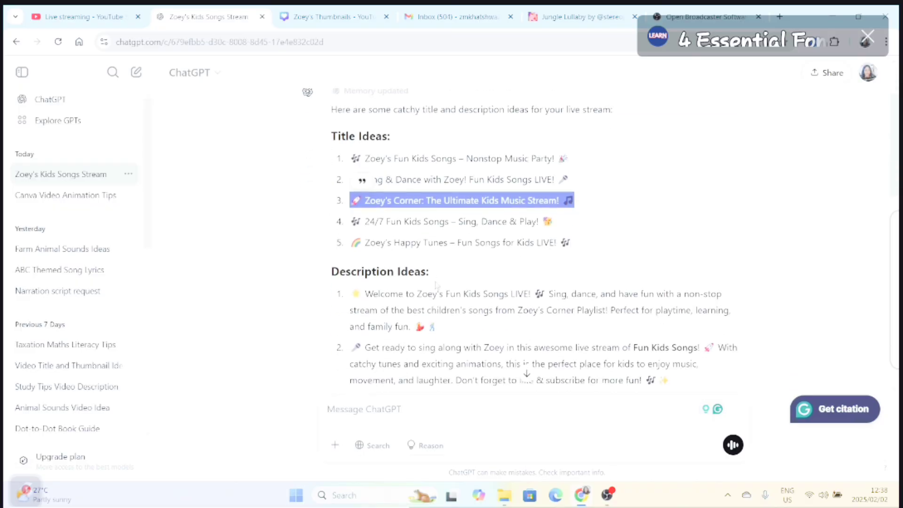
left_click_drag(351, 148, 574, 297)
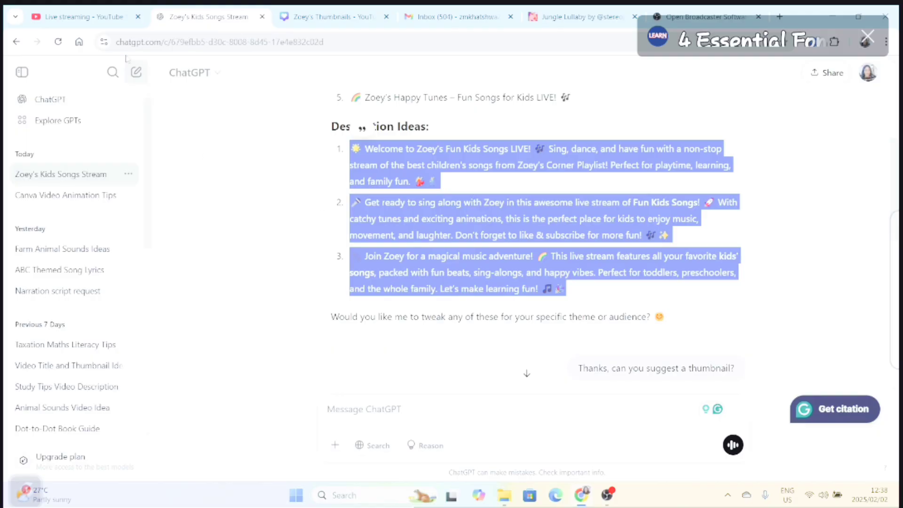
left_click(83, 20)
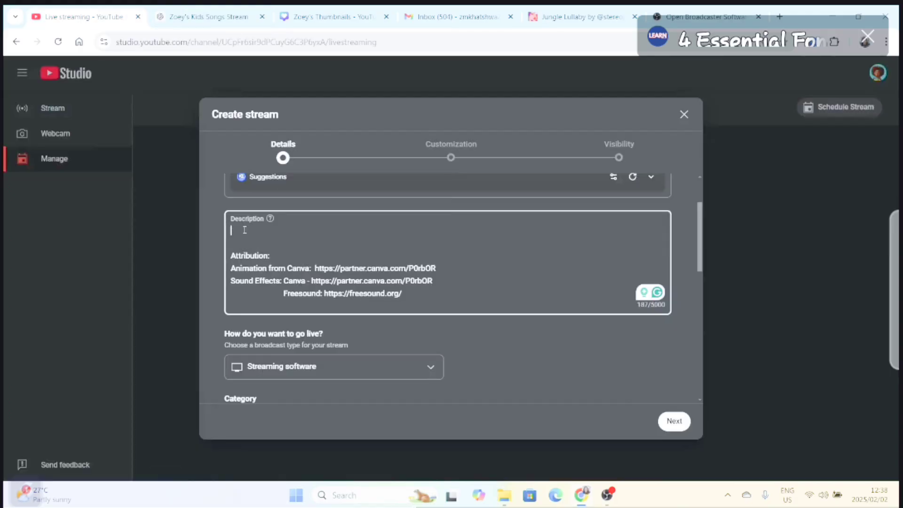
key("ctrl+v")
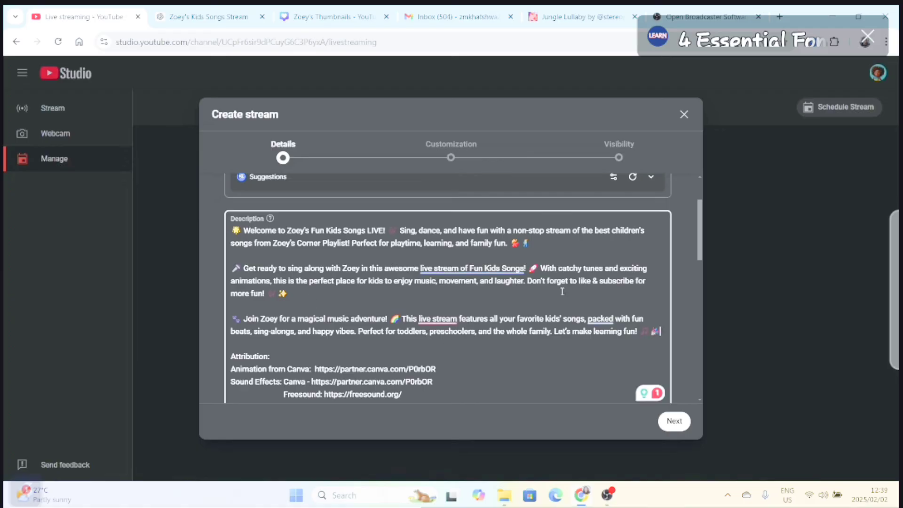
Step: Choose Streaming software as the stream's broadcast type and set its category to Education
scroll(404, 334, "down", 3)
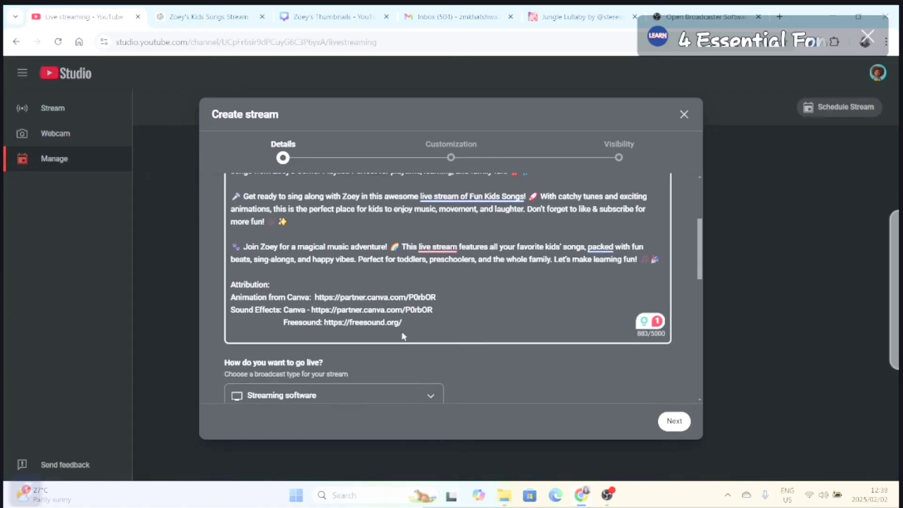
scroll(428, 342, "down", 1)
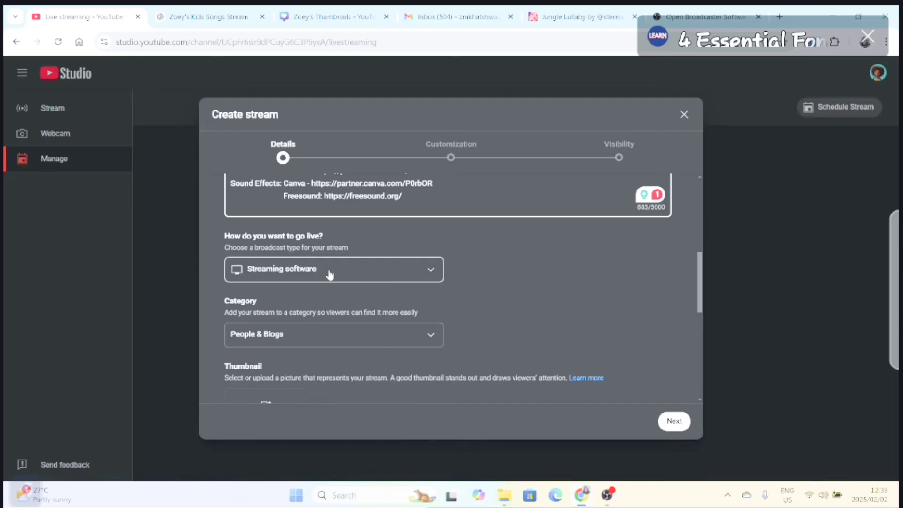
scroll(335, 284, "down", 1)
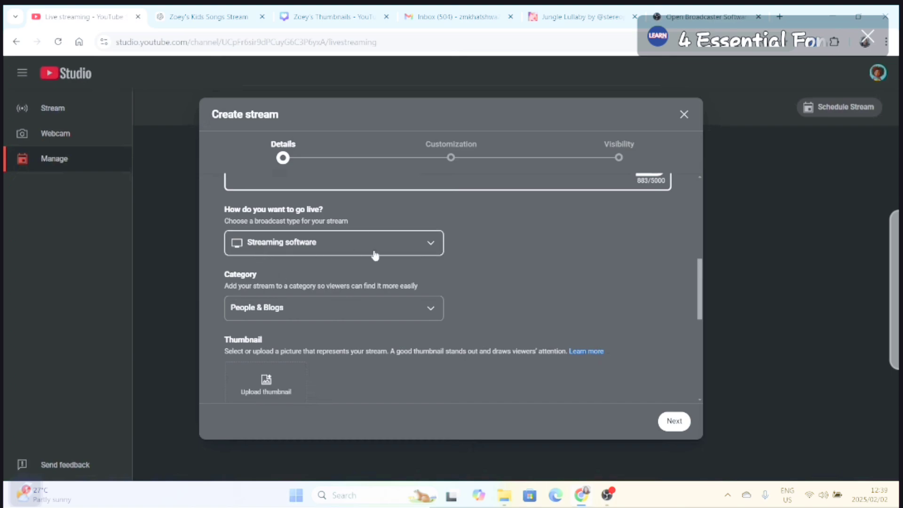
left_click(431, 246)
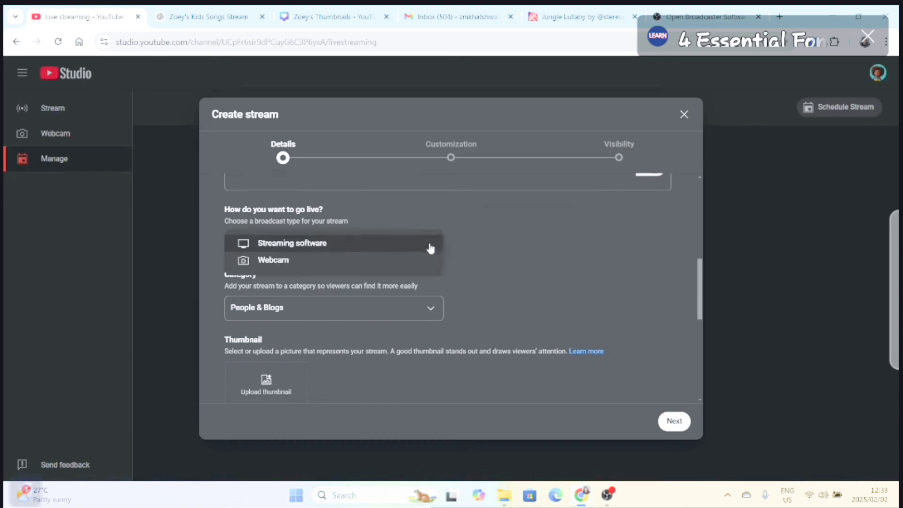
left_click(352, 244)
scroll(366, 290, "down", 1)
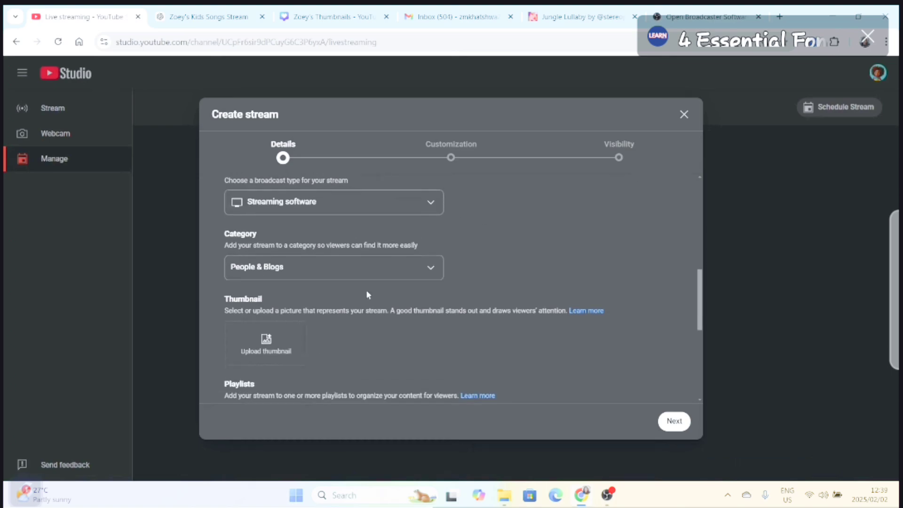
left_click(428, 272)
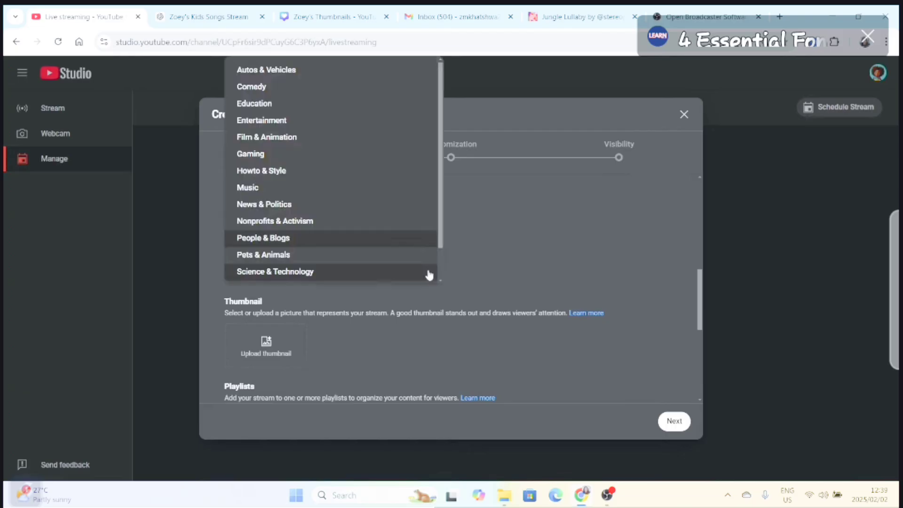
left_click(266, 104)
Step: Upload the image "Zoey's Thumbnails (69)" from Downloads as the stream's thumbnail
scroll(346, 289, "down", 2)
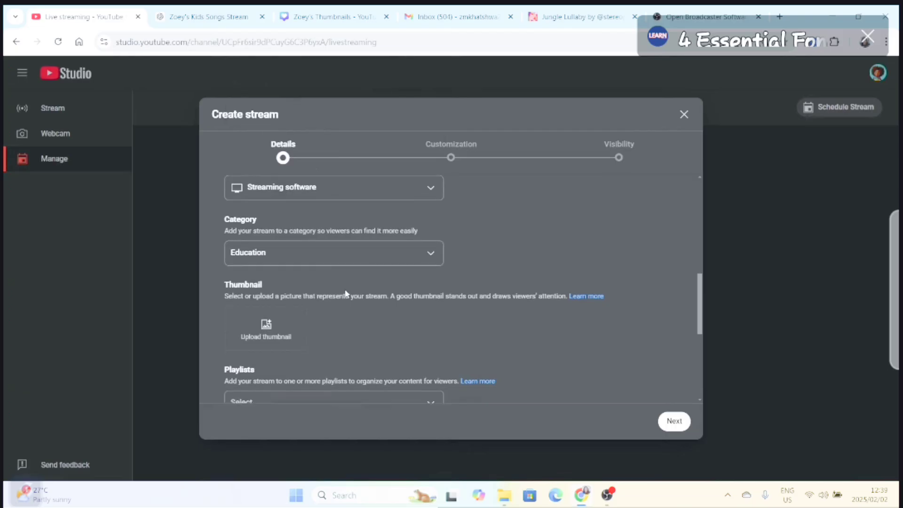
scroll(345, 297, "down", 1)
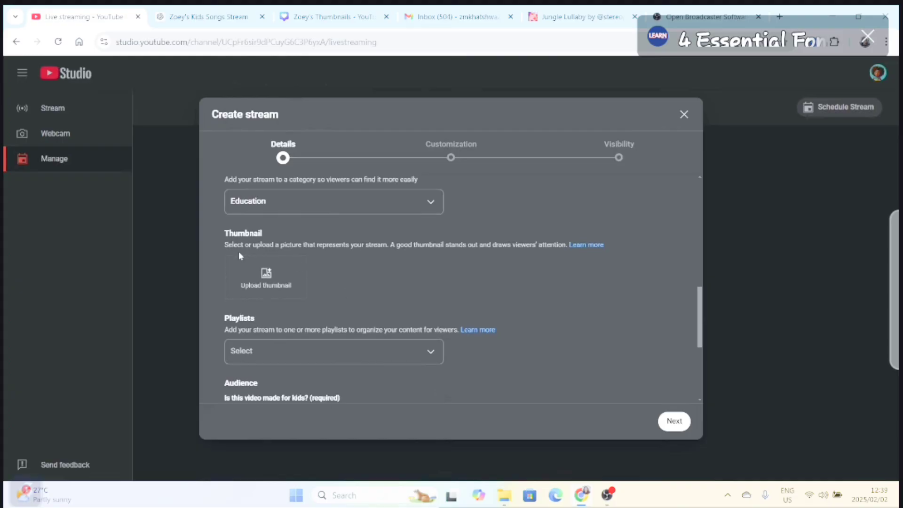
left_click(262, 281)
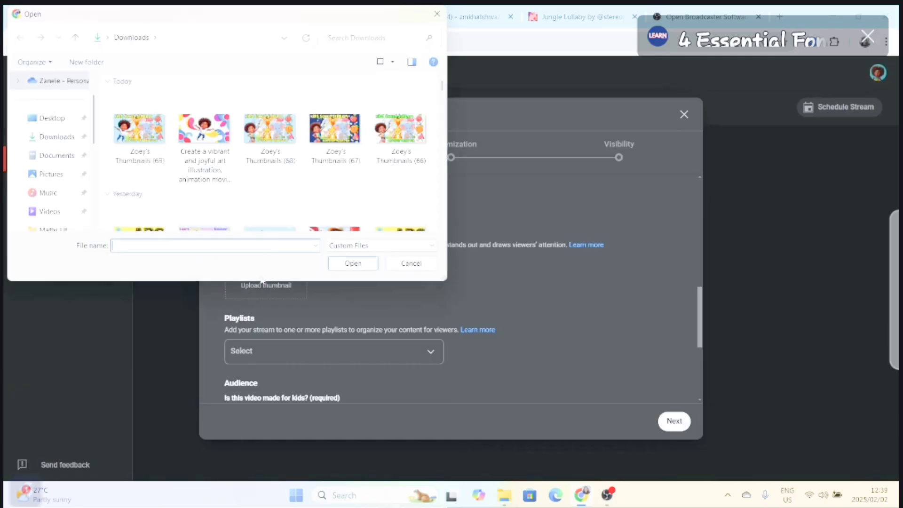
left_click(128, 138)
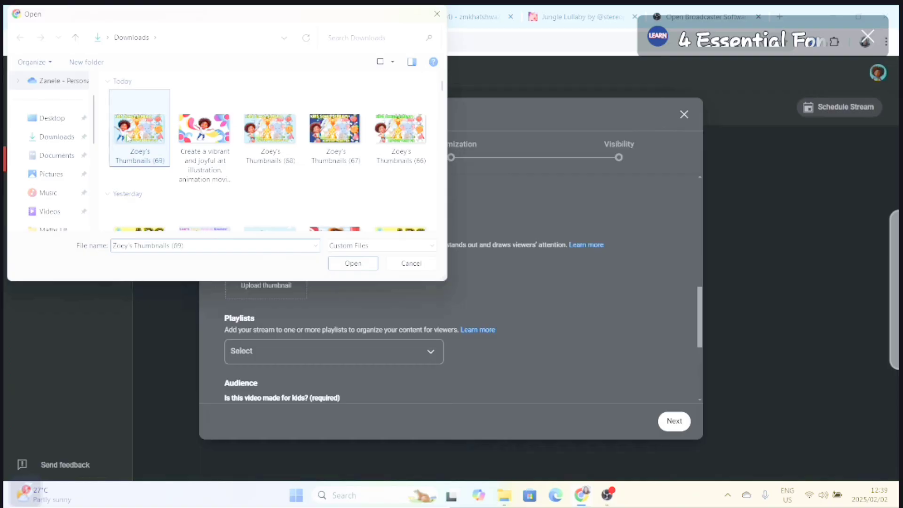
left_click(345, 263)
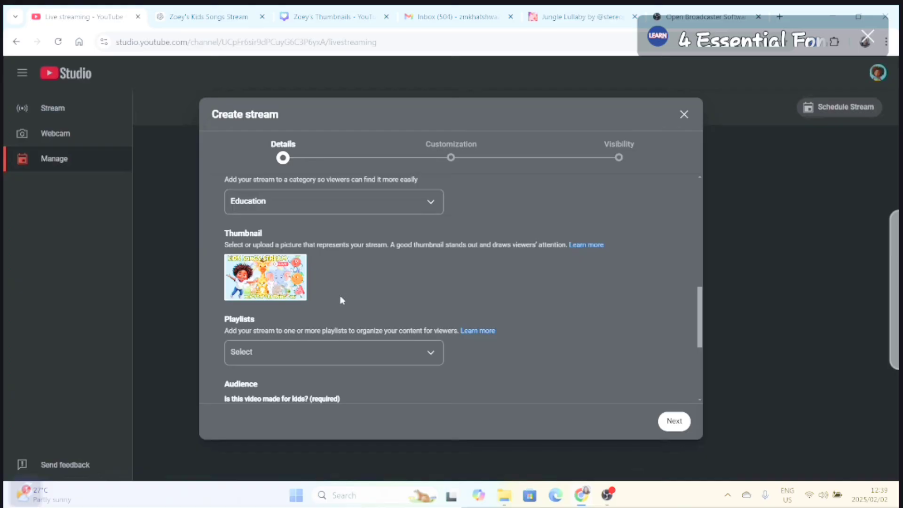
Step: Add the stream to the playlist "🚀 Zoey's Corner: The Ultimate Kids Music Stream! 🎶"
scroll(345, 309, "down", 3)
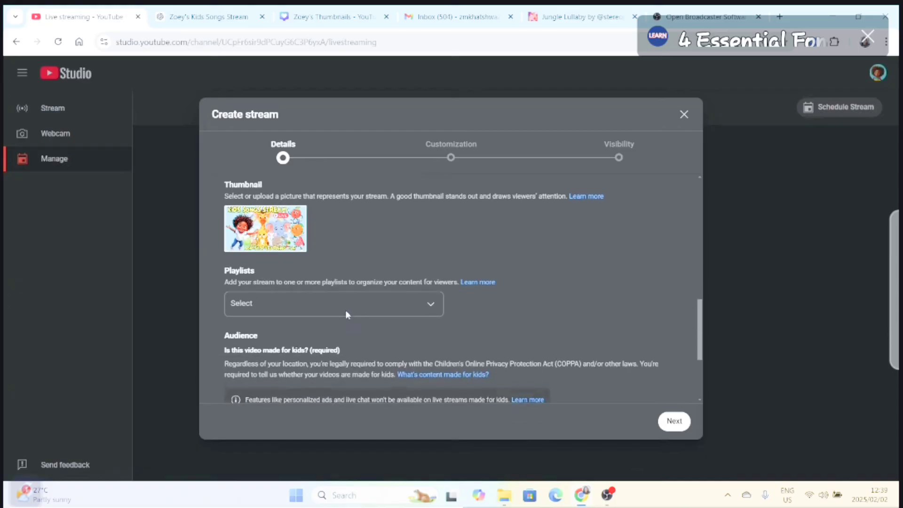
scroll(401, 227, "down", 1)
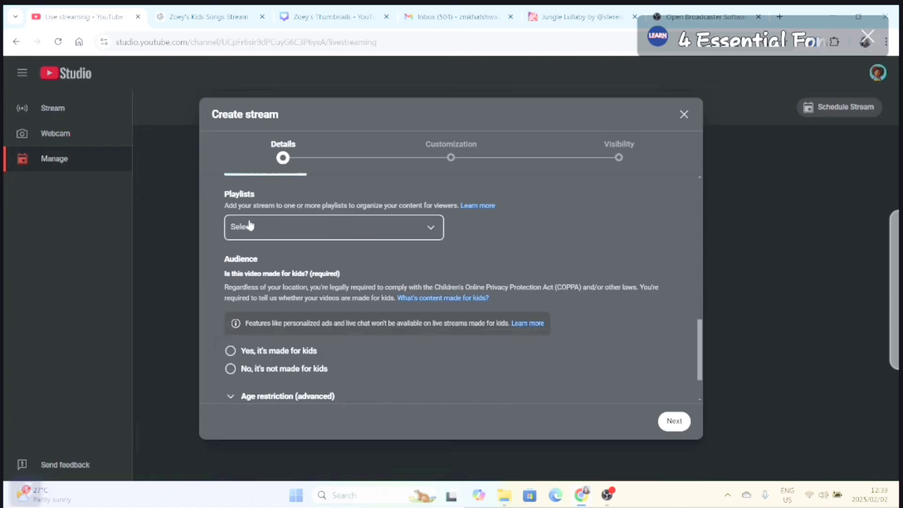
left_click(432, 231)
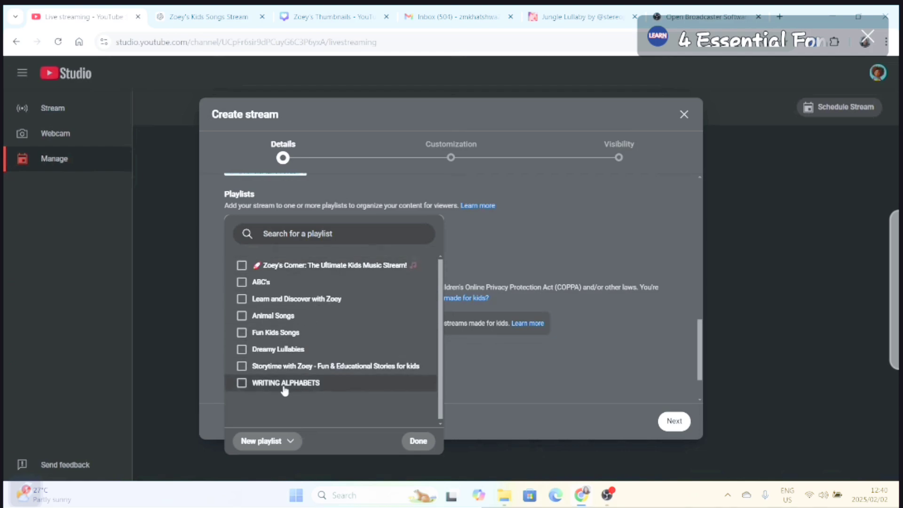
double_click(261, 281)
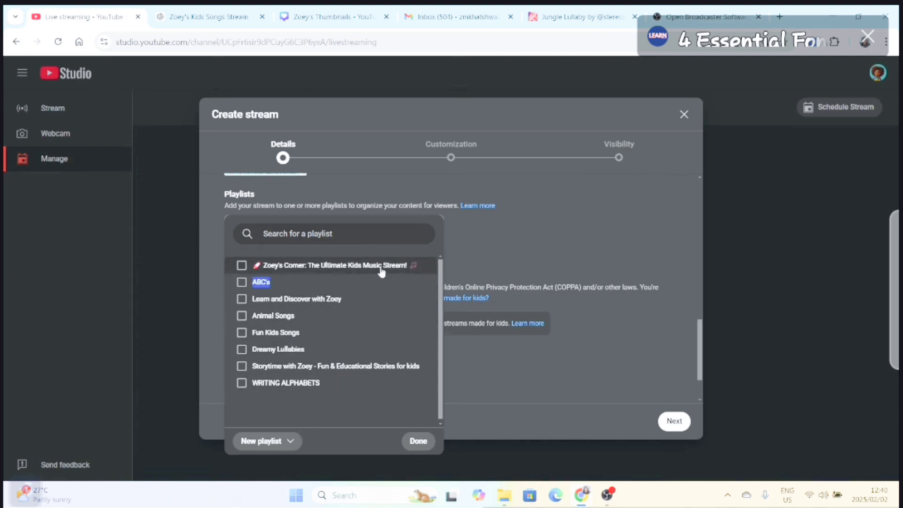
left_click(359, 270)
scroll(329, 391, "down", 1)
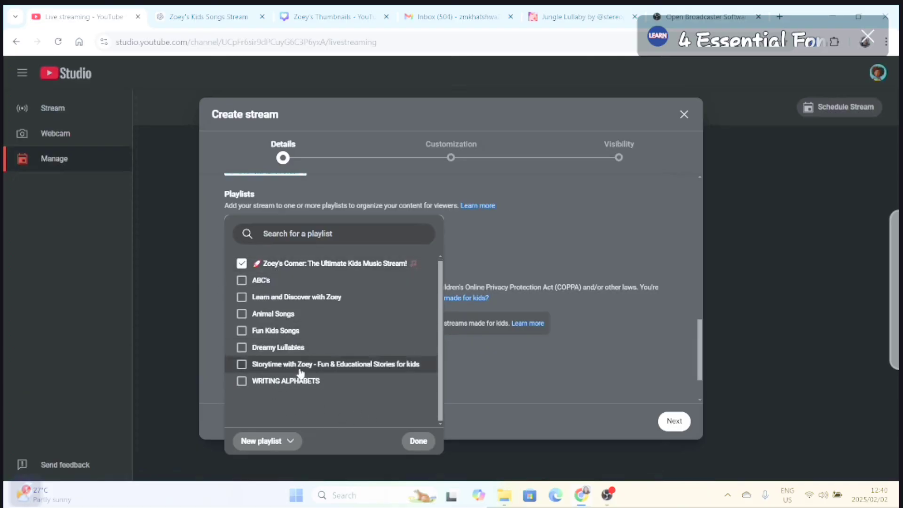
left_click(417, 442)
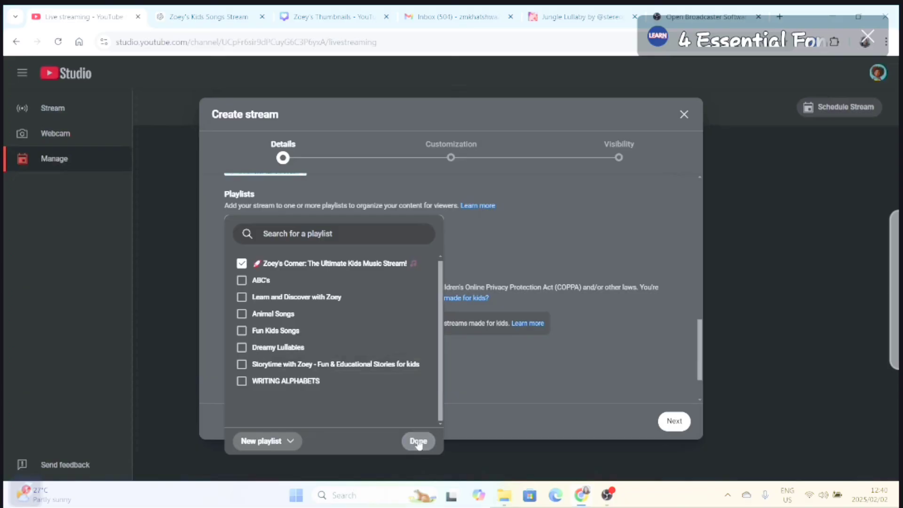
Step: Set the stream's audience to made for kids
scroll(328, 301, "down", 1)
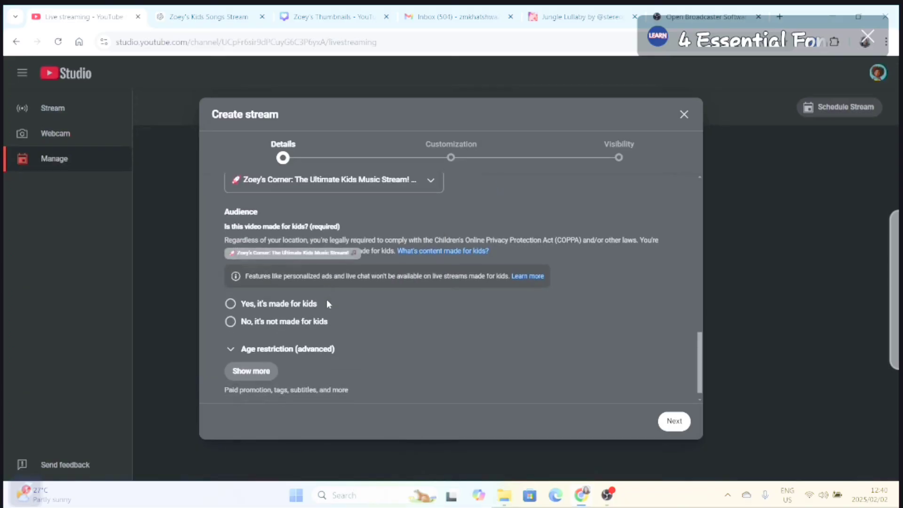
scroll(331, 315, "down", 1)
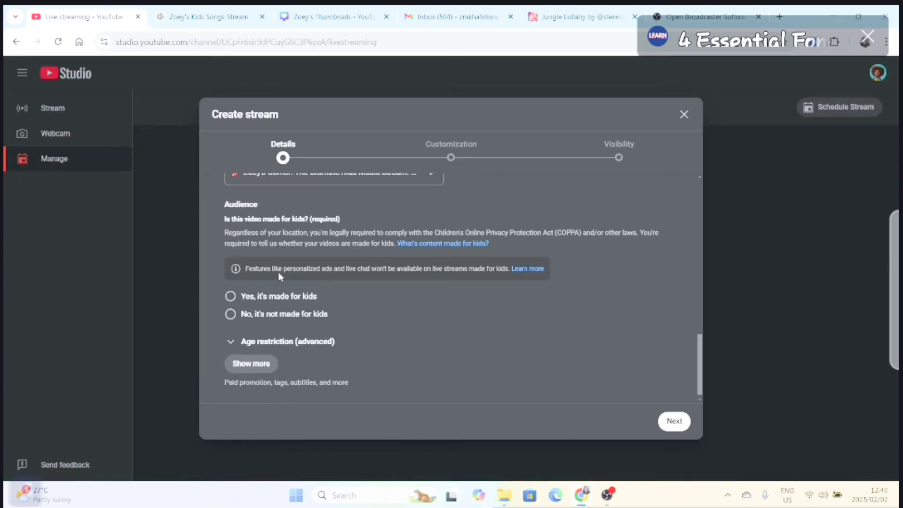
left_click(230, 296)
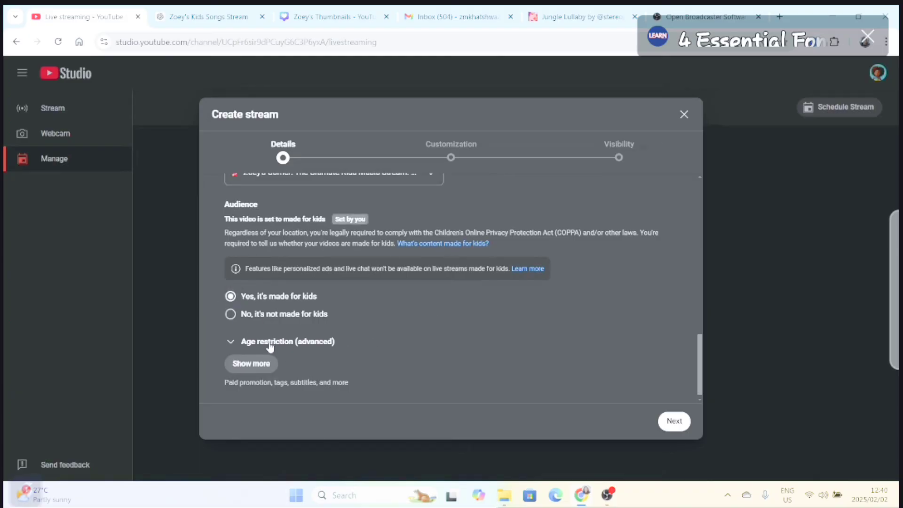
Step: Expand the additional stream details and answer Yes to the altered content question
scroll(283, 322, "down", 1)
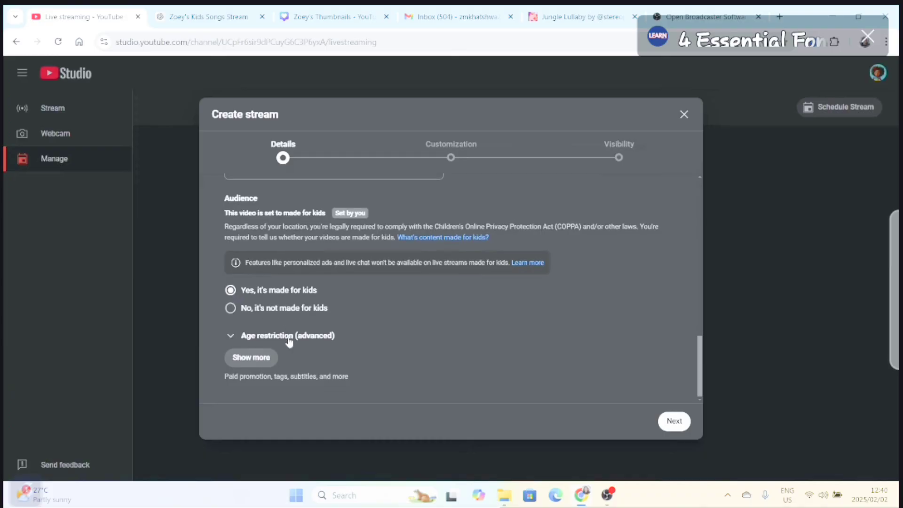
left_click(255, 361)
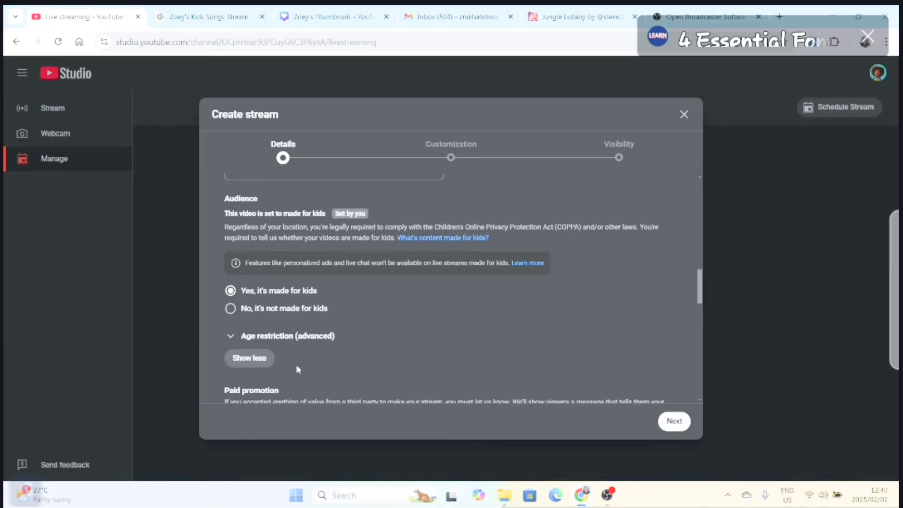
scroll(294, 364, "down", 3)
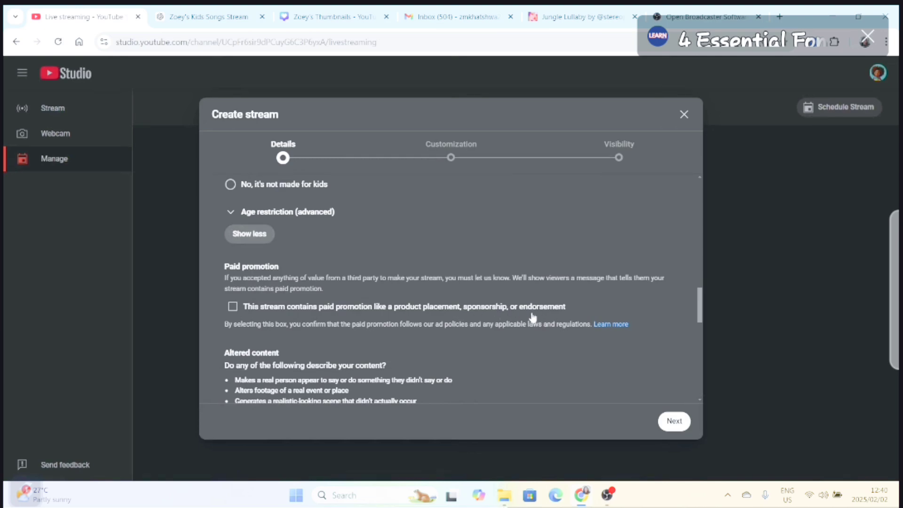
scroll(356, 273, "down", 2)
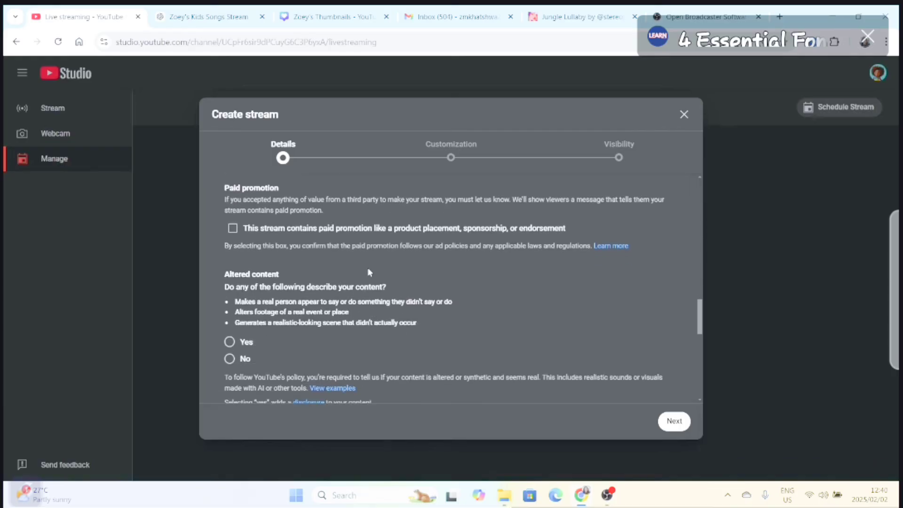
scroll(368, 272, "down", 1)
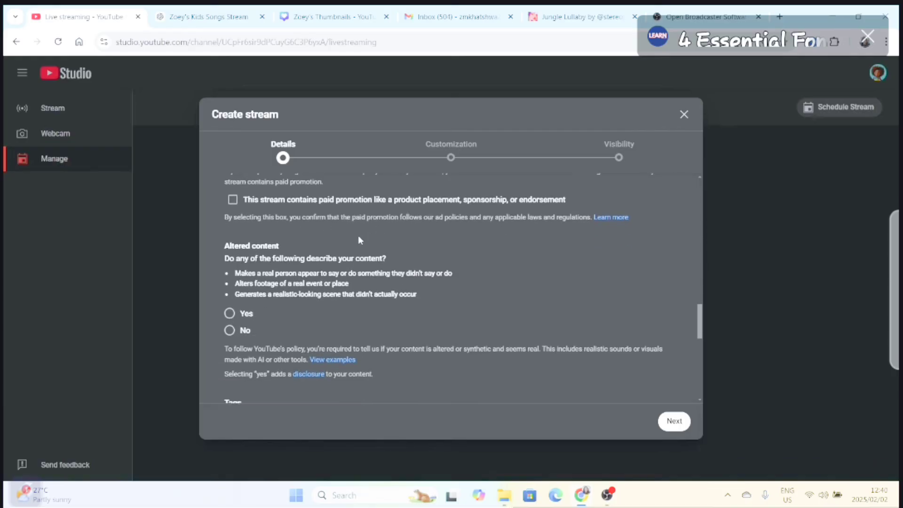
scroll(295, 269, "down", 1)
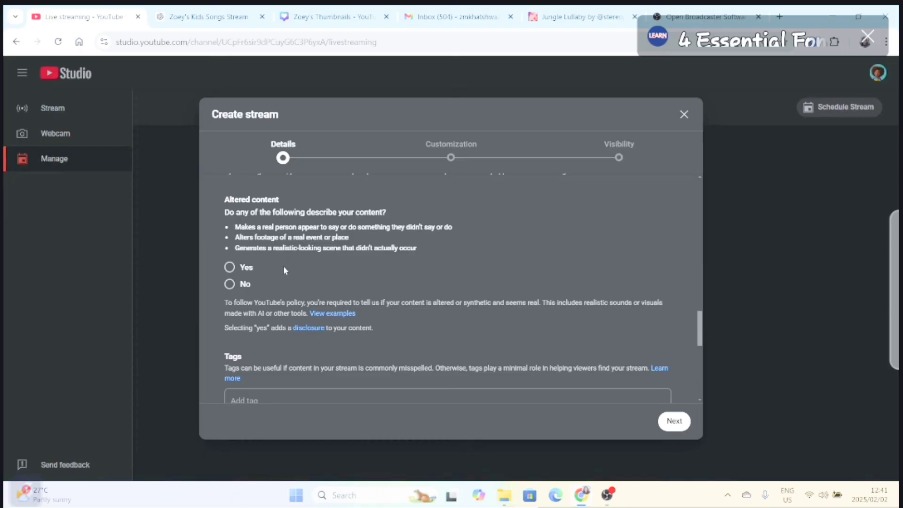
left_click(231, 267)
scroll(308, 302, "down", 1)
left_click_drag(373, 302, 364, 310)
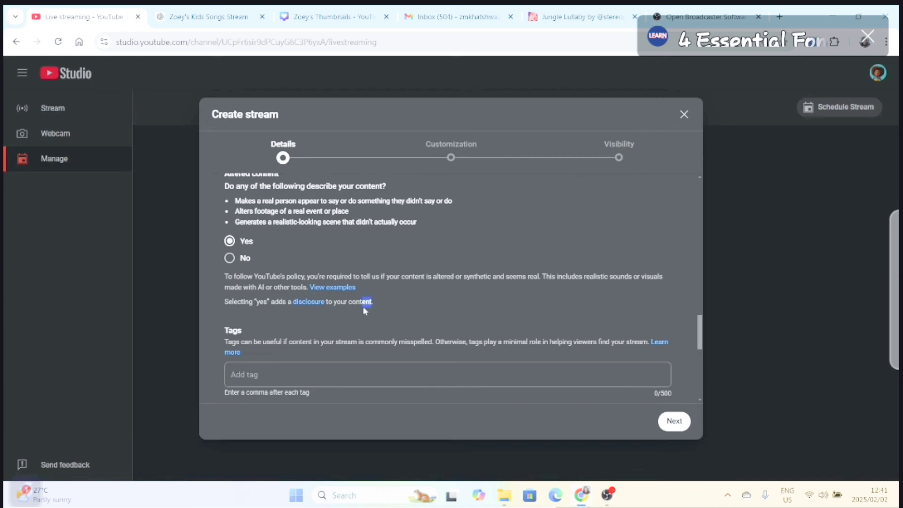
left_click(405, 311)
Step: Add the tags "kidslive" and "toddlerssingalong" to the stream
scroll(261, 275, "down", 3)
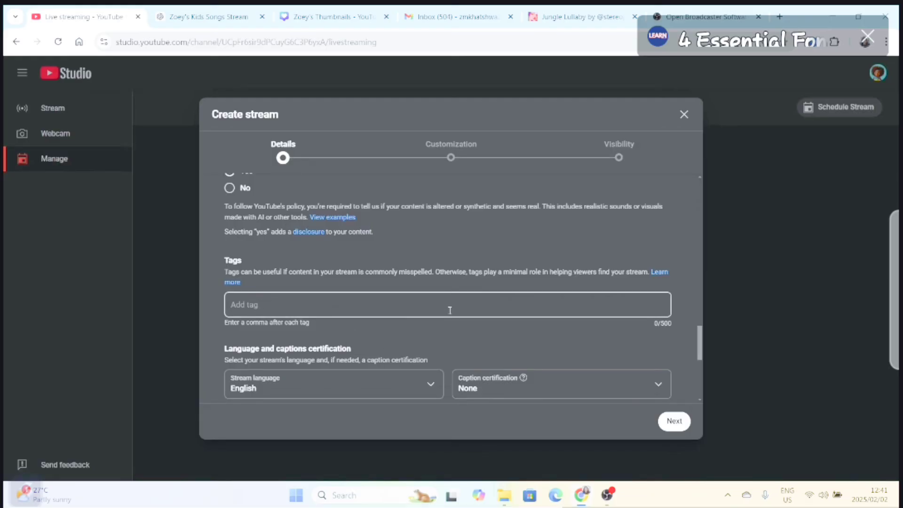
left_click(343, 308)
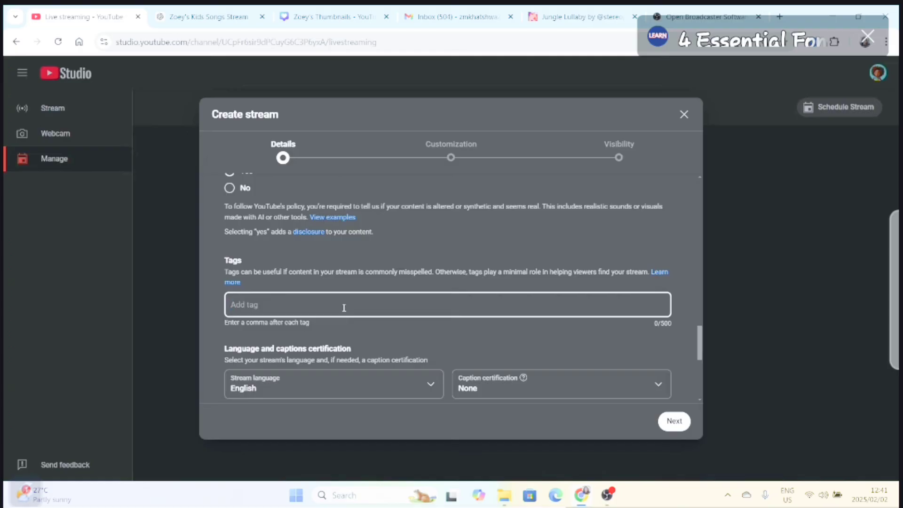
type("kidslive,to")
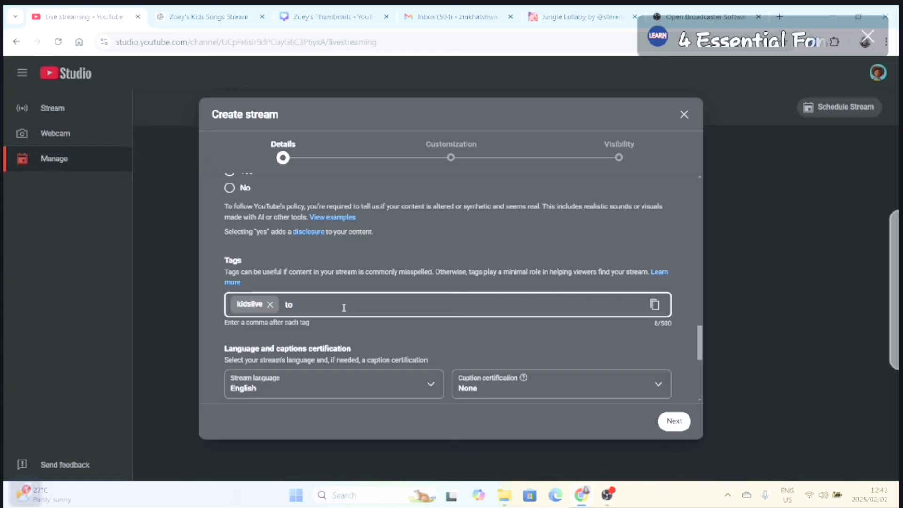
type("ddlerssingalong,")
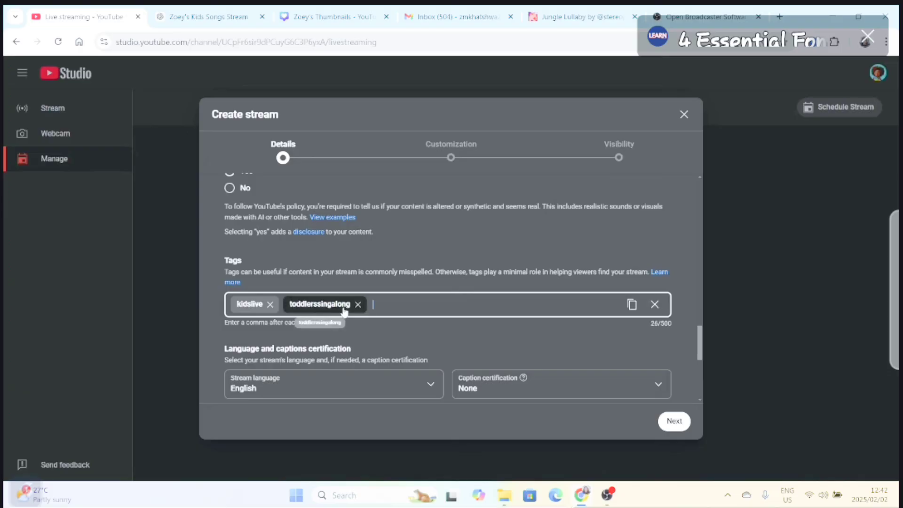
right_click(343, 310)
left_click(451, 321)
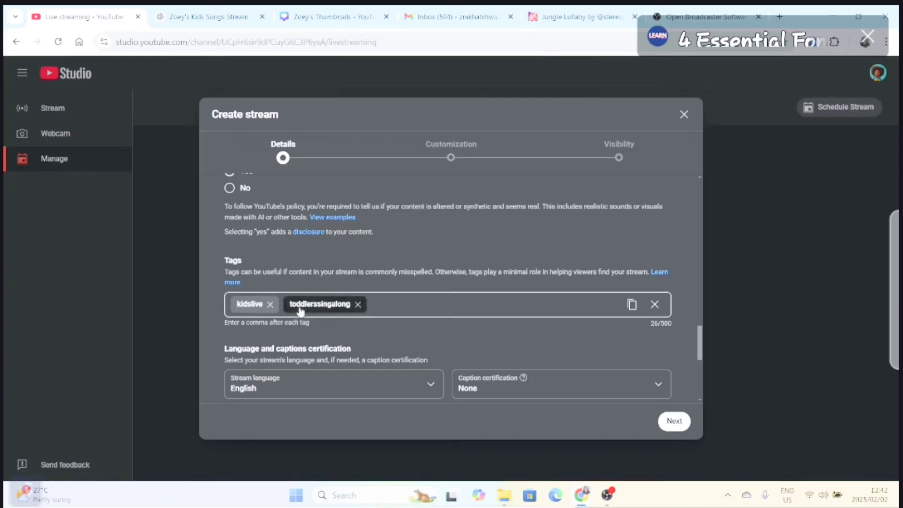
Step: Review the language, license and comment settings, and continue to the stream's Customization stage
scroll(523, 242, "down", 2)
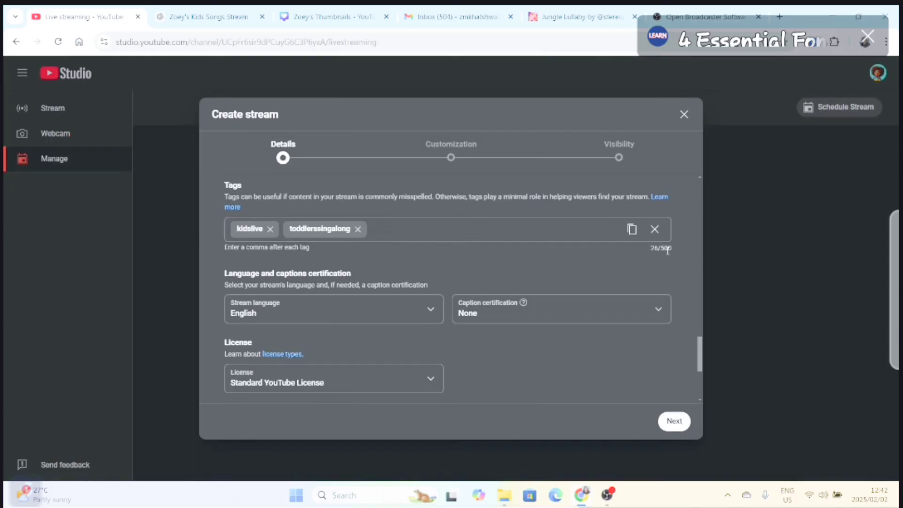
scroll(521, 275, "down", 3)
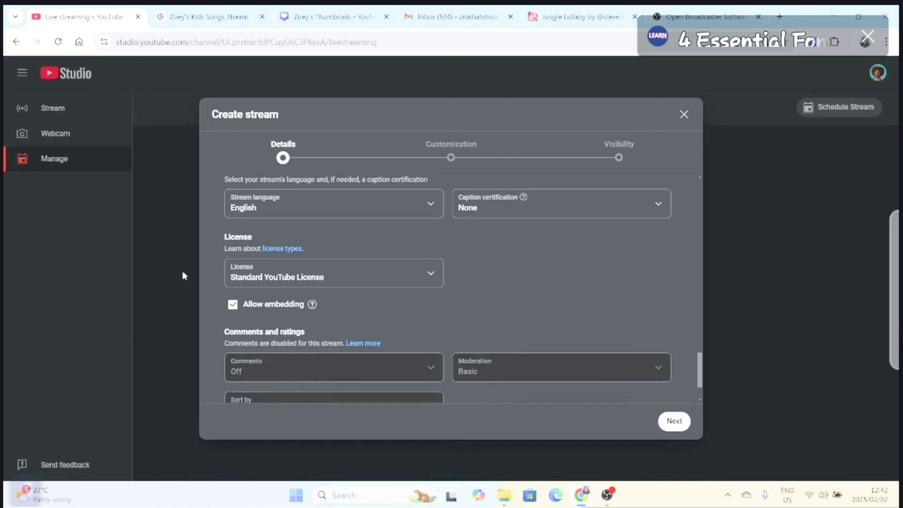
scroll(551, 221, "down", 1)
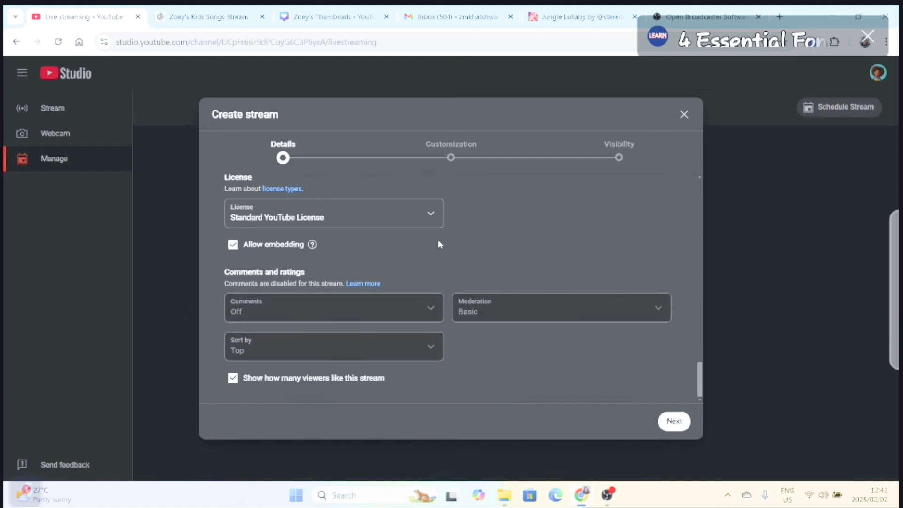
scroll(426, 366, "up", 3)
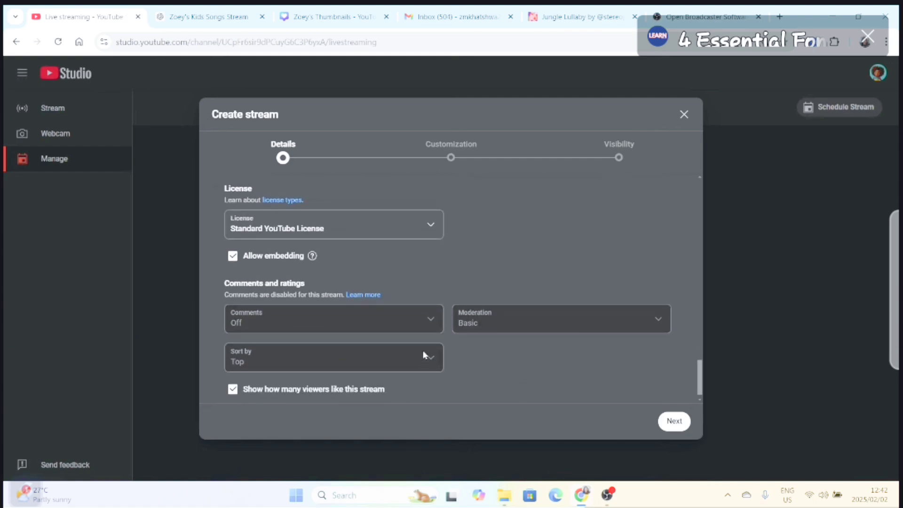
left_click(675, 422)
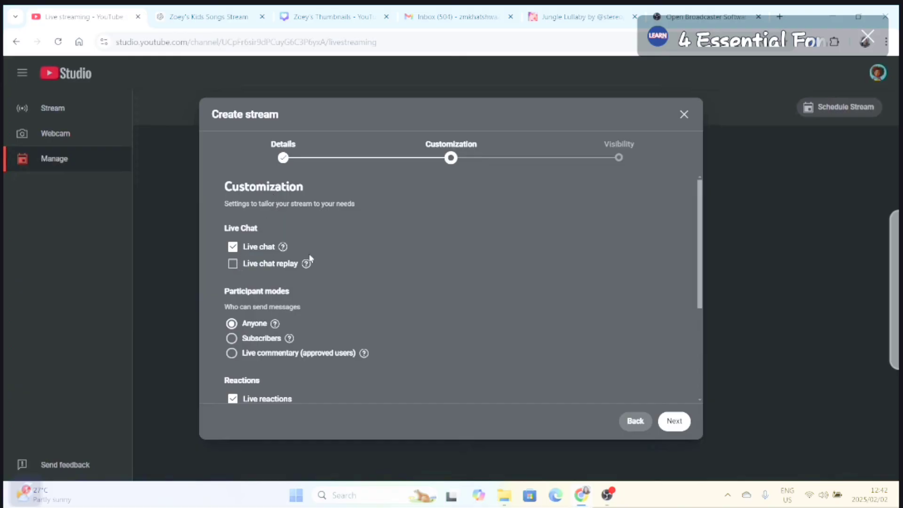
Step: Review the live chat, participant mode, reaction and message delay settings in the stream's Customization stage
scroll(283, 273, "down", 1)
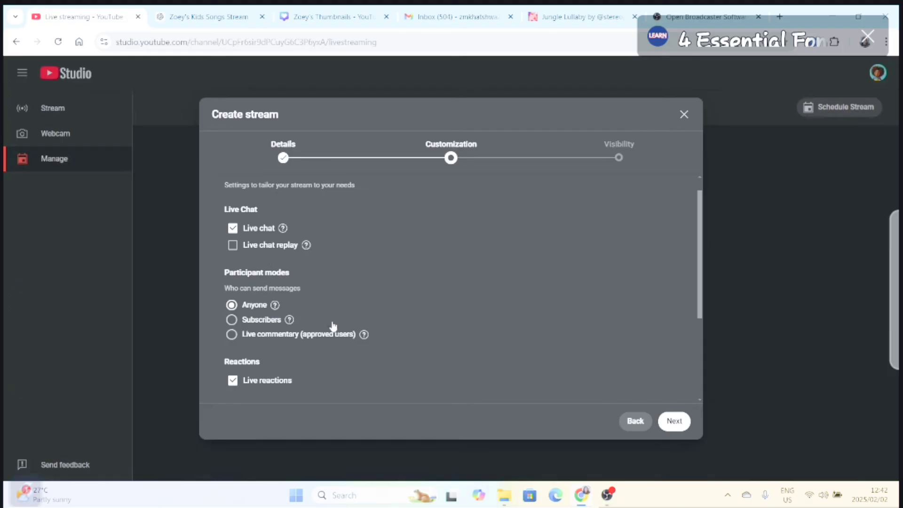
scroll(338, 280, "down", 1)
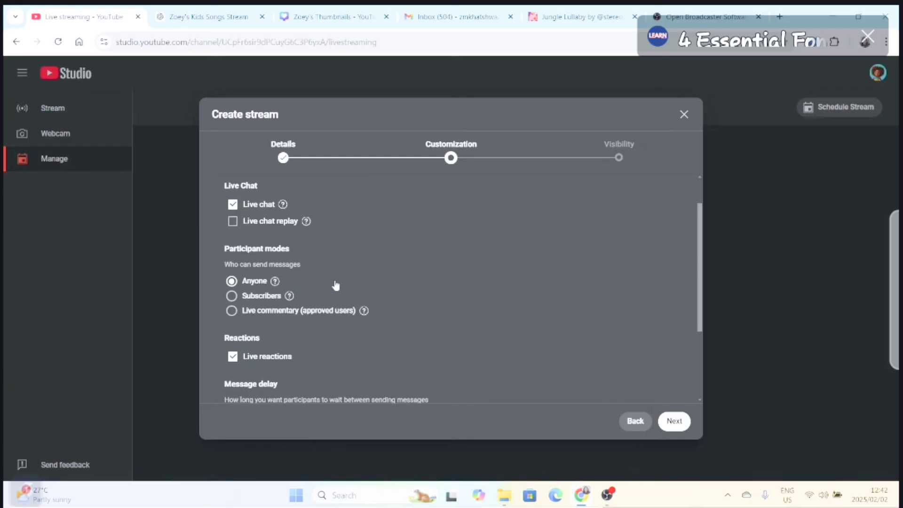
scroll(329, 271, "down", 1)
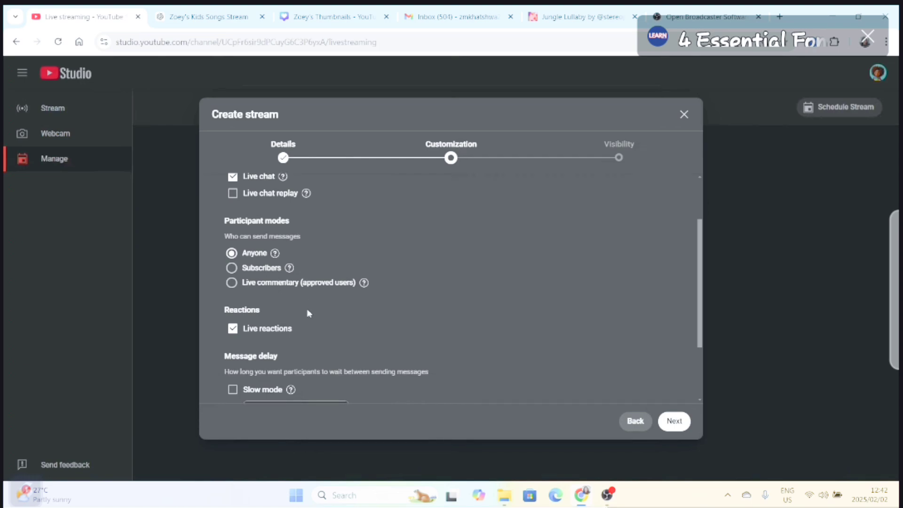
scroll(306, 308, "down", 1)
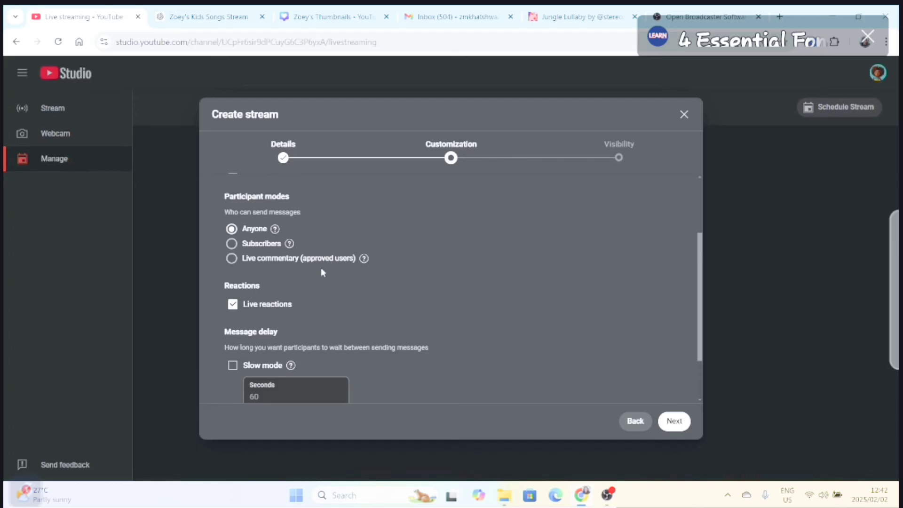
scroll(338, 245, "down", 1)
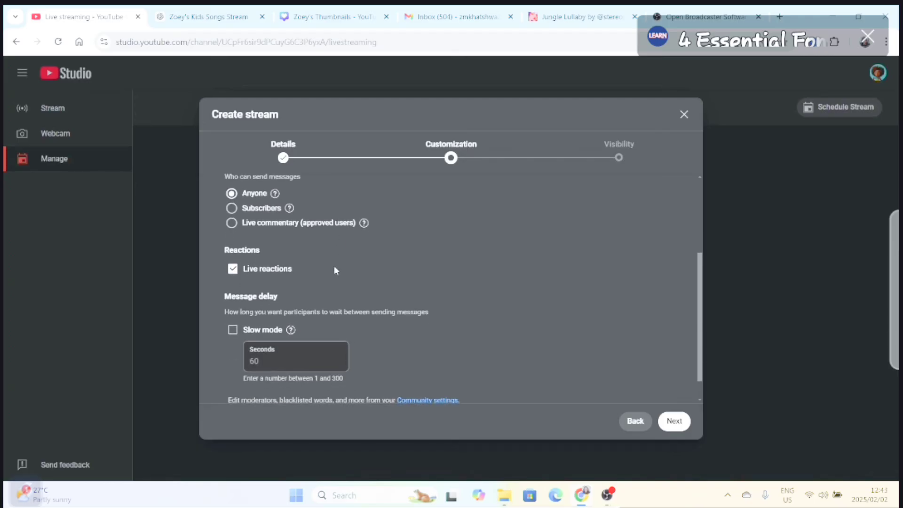
scroll(297, 284, "down", 1)
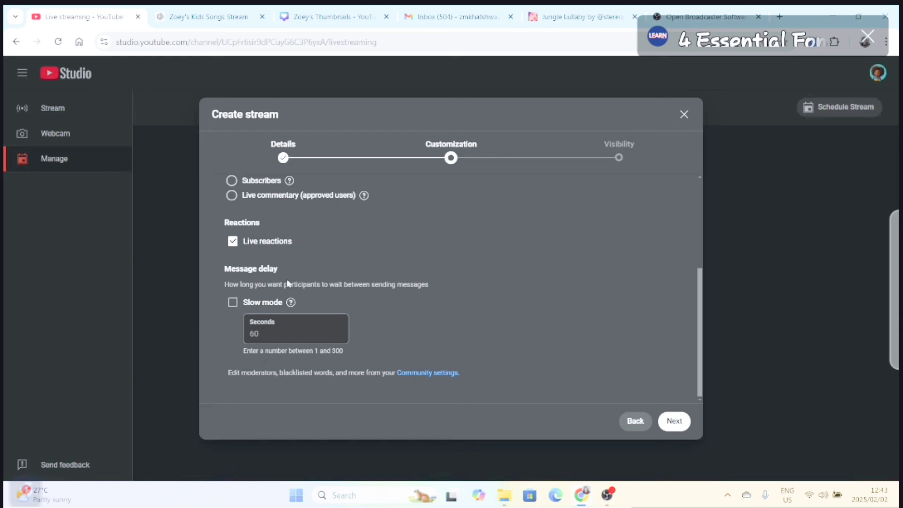
scroll(257, 301, "up", 4)
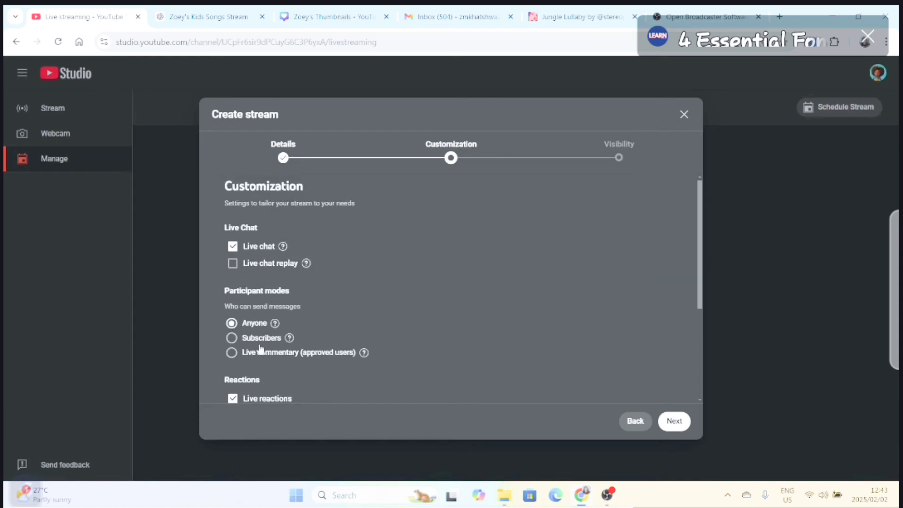
scroll(263, 305, "down", 3)
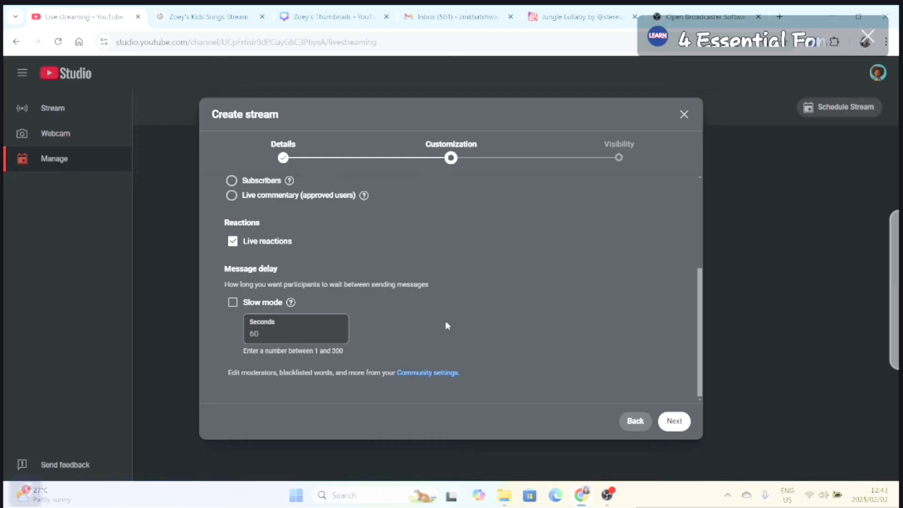
Step: Try slow mode with a message delay of 300 seconds, and turn slow mode off again
left_click(233, 303)
left_click(276, 333)
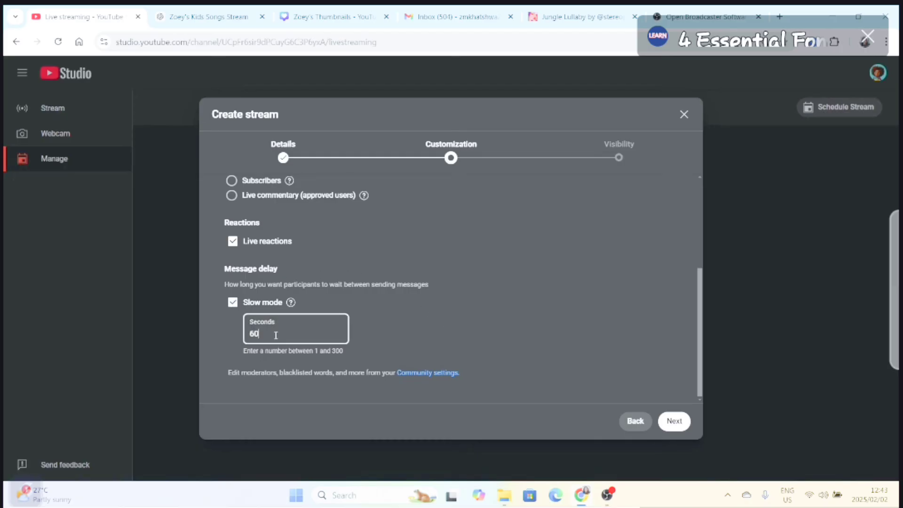
left_click_drag(276, 332, 252, 335)
left_click(387, 325)
left_click_drag(273, 332, 239, 335)
type("300")
key("Tab")
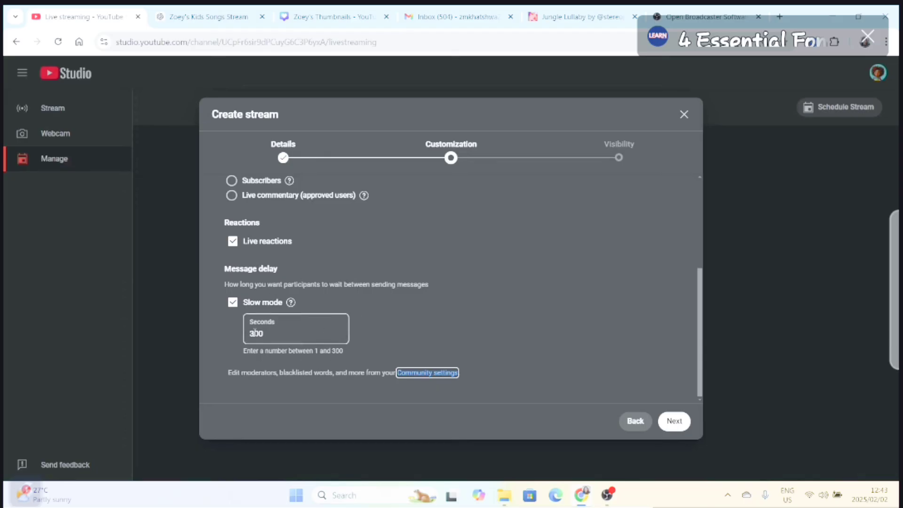
left_click(233, 303)
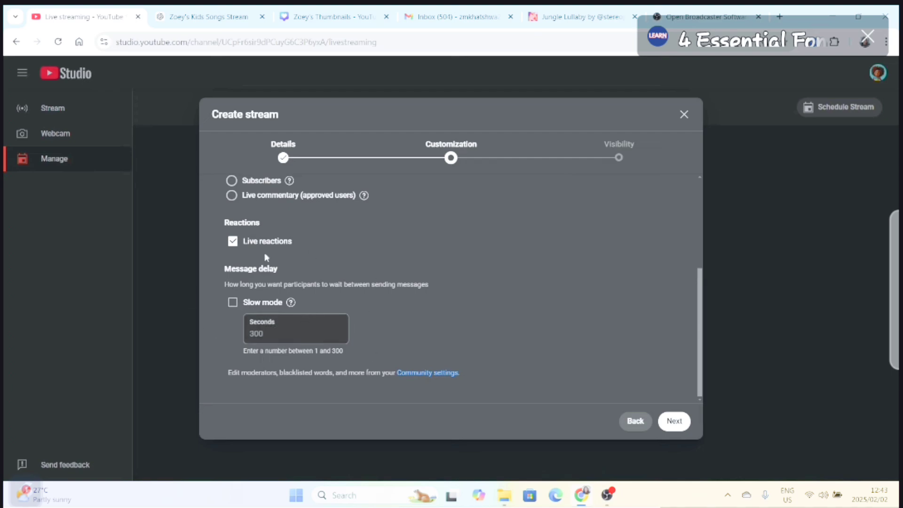
Step: Continue to the Visibility stage, try the Private option and set the stream to Public
left_click(671, 422)
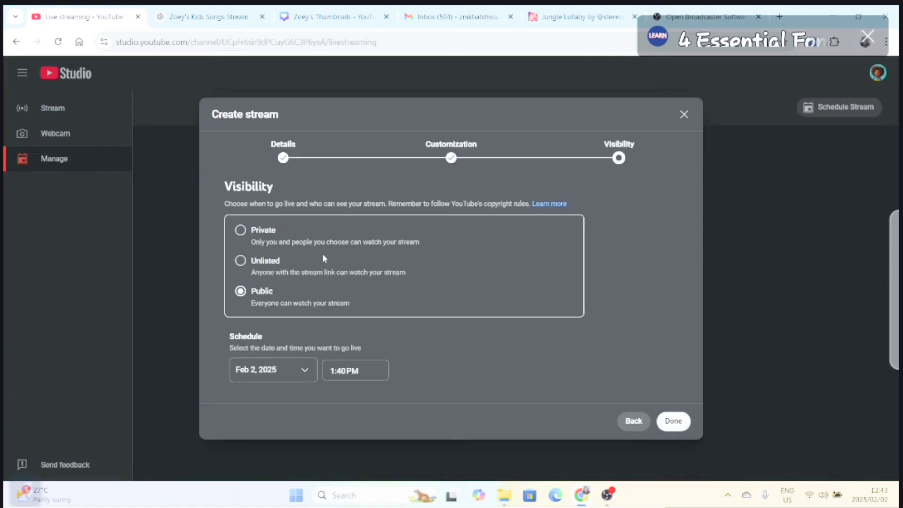
left_click(259, 231)
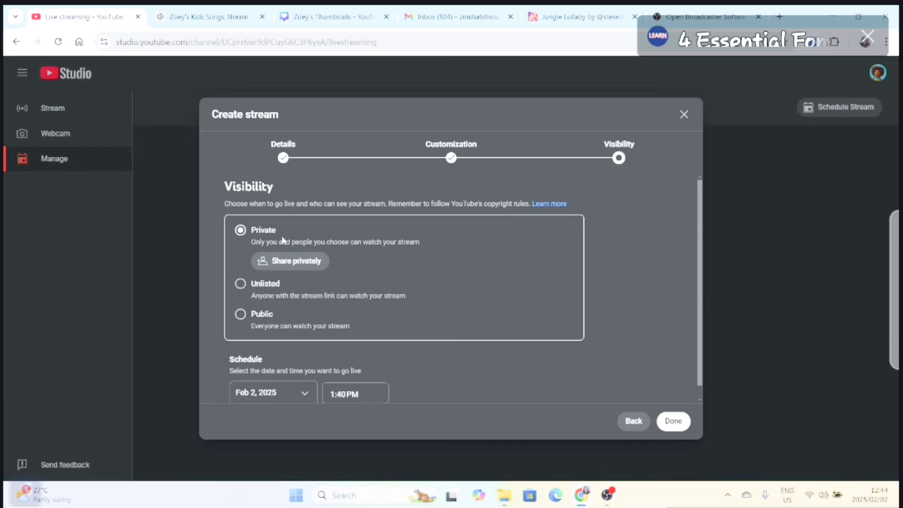
left_click(263, 316)
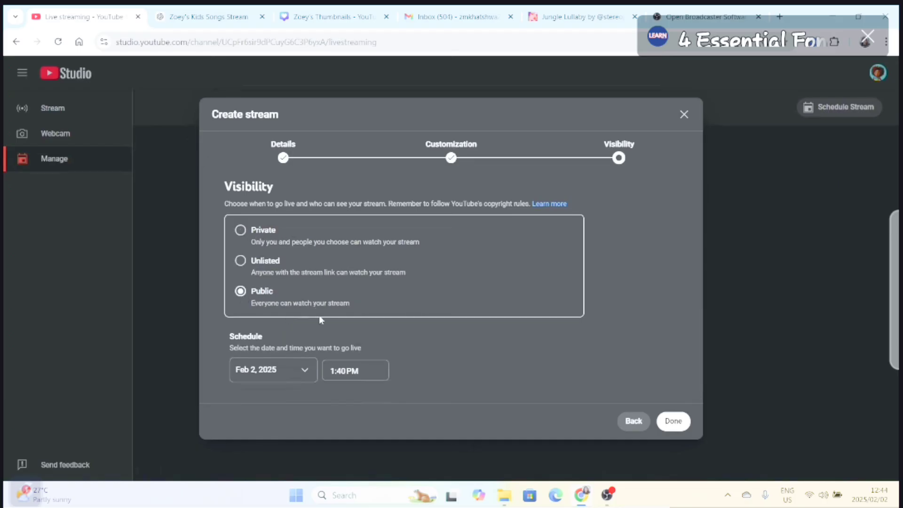
Step: Schedule the stream for Feb 3, 2025 at 2:00 PM and finish creating it
left_click(305, 370)
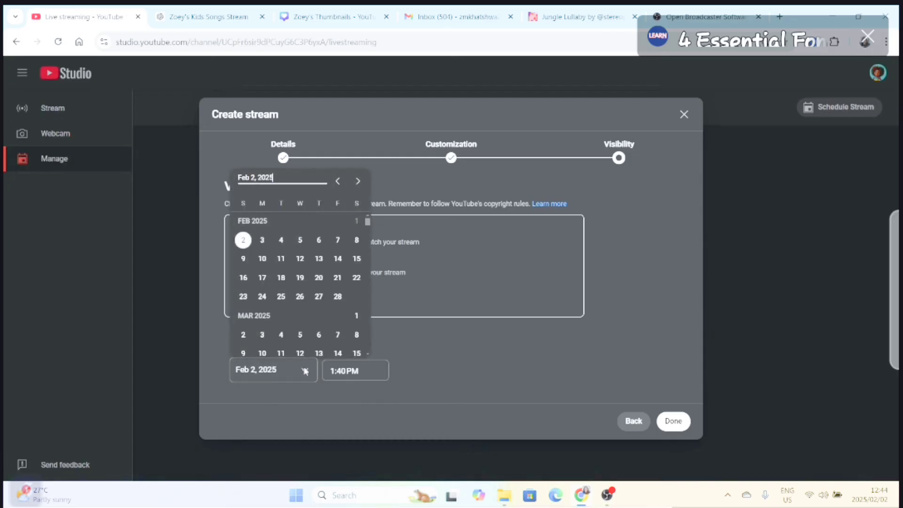
left_click(244, 243)
left_click(302, 369)
left_click(262, 241)
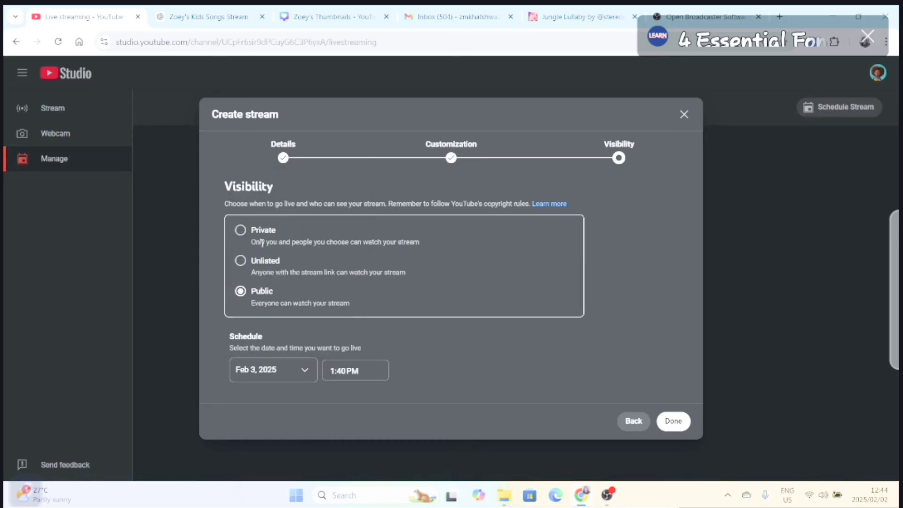
left_click(368, 371)
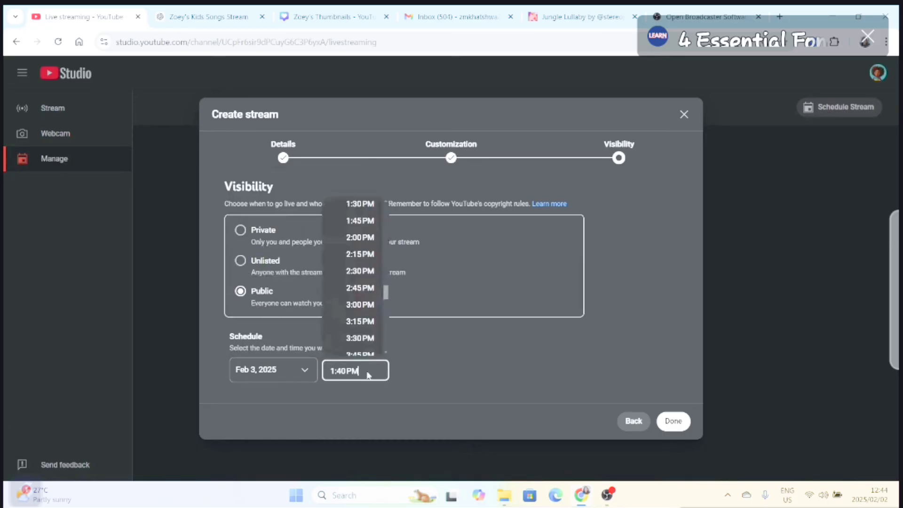
left_click(363, 237)
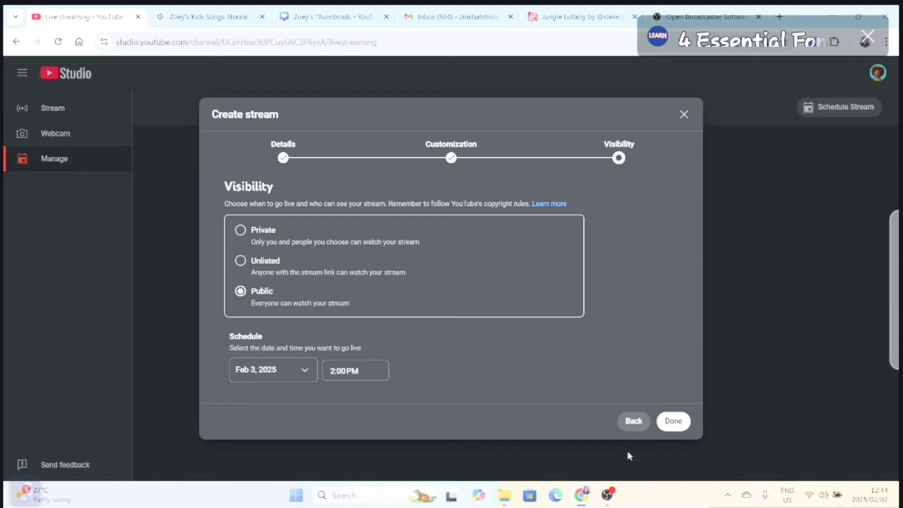
left_click(673, 421)
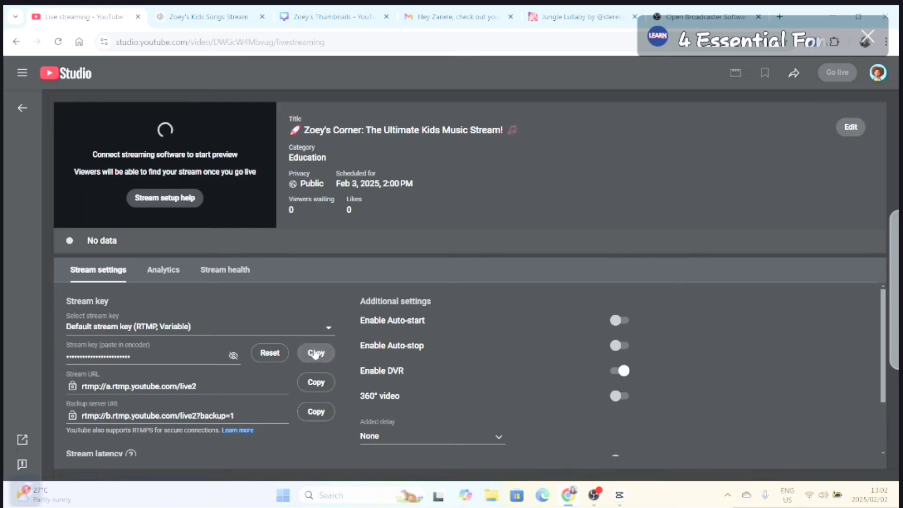
Step: Copy the scheduled stream's stream key for use in the encoder
left_click(315, 354)
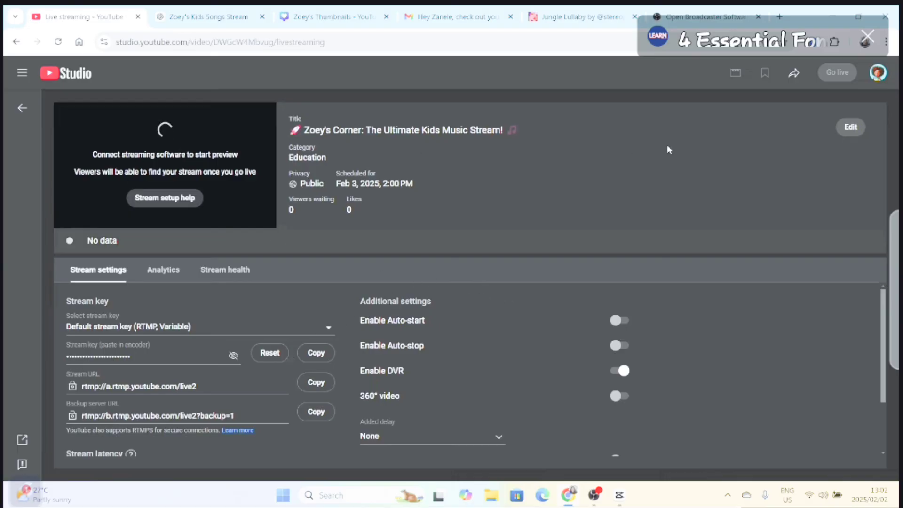
left_click(321, 355)
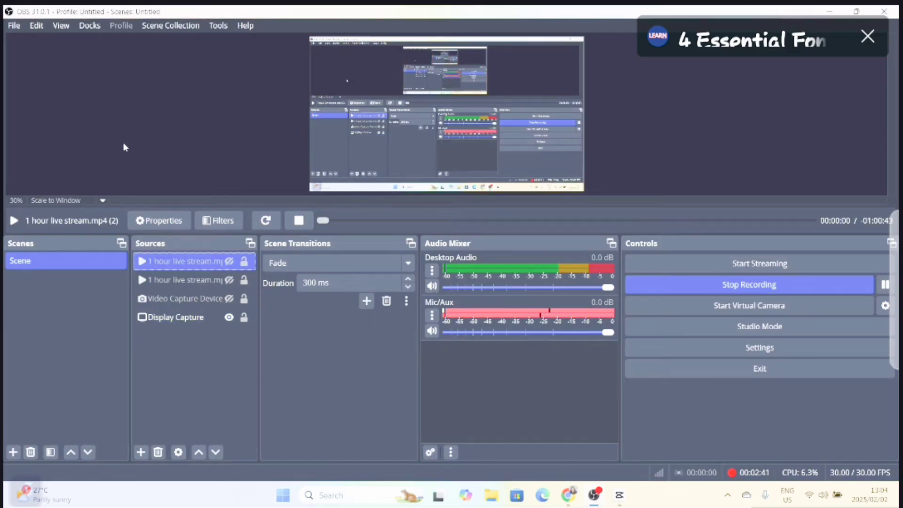
Step: Switch to OBS Studio and save stream settings with YouTube - RTMPS, the Primary YouTube ingest server and the copied stream key
left_click(15, 27)
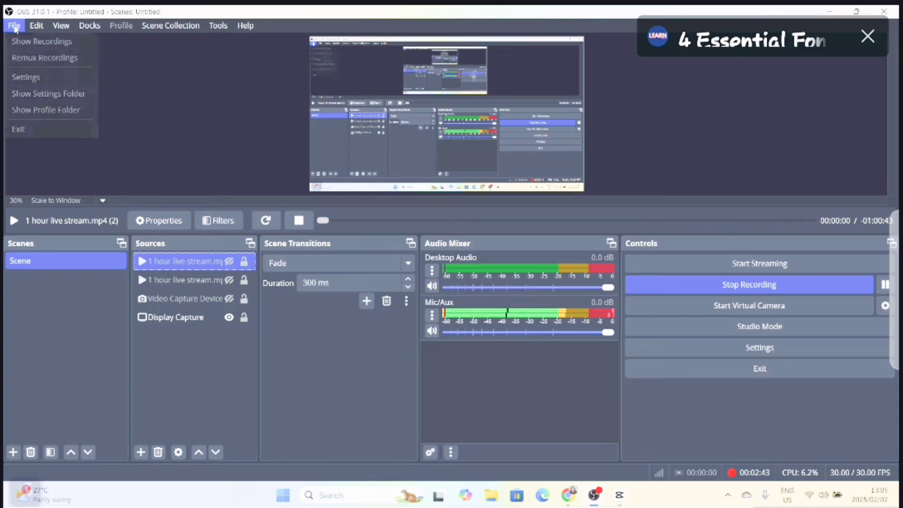
left_click(24, 77)
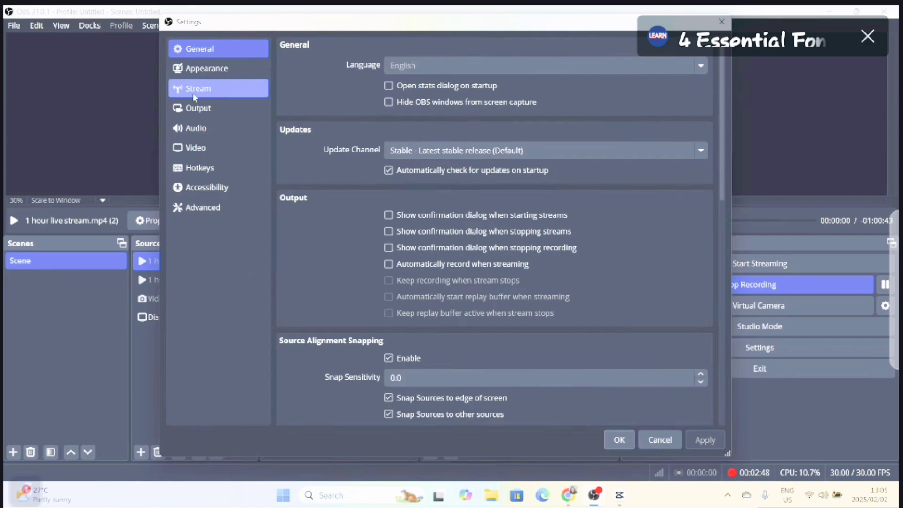
left_click(194, 96)
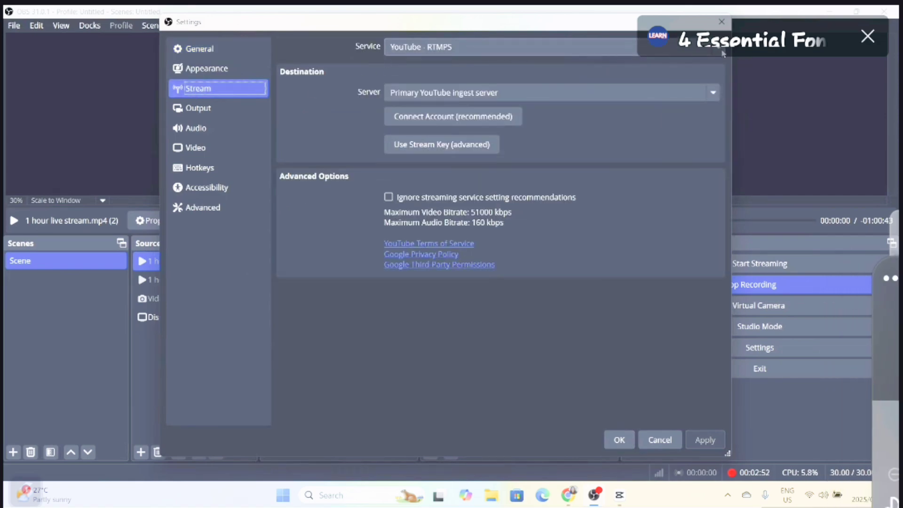
left_click(701, 51)
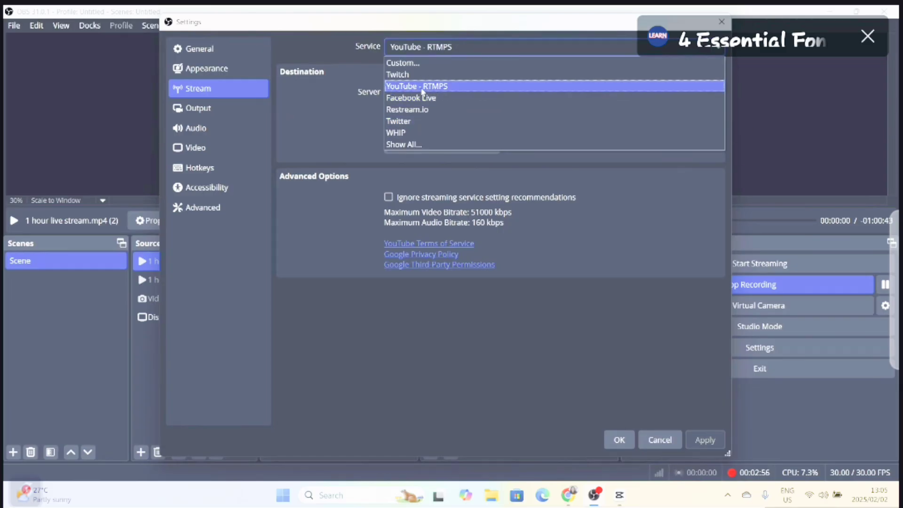
left_click(450, 88)
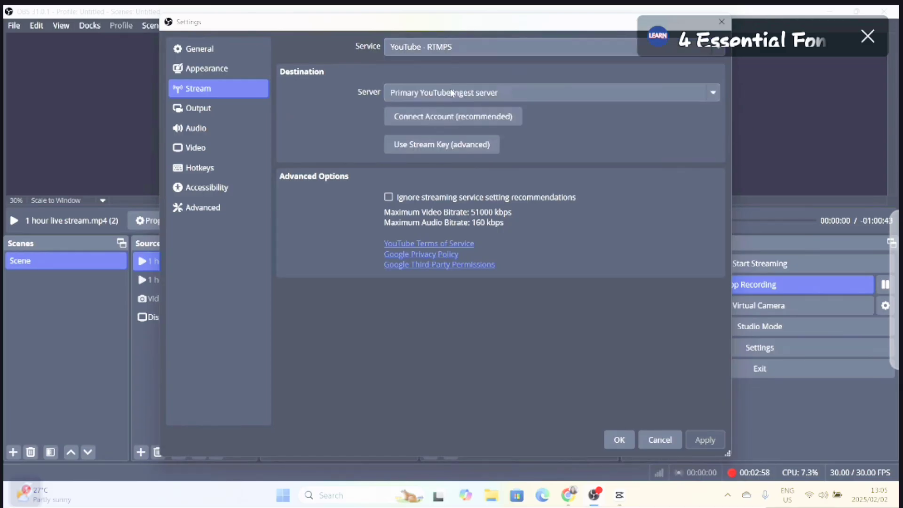
left_click(712, 93)
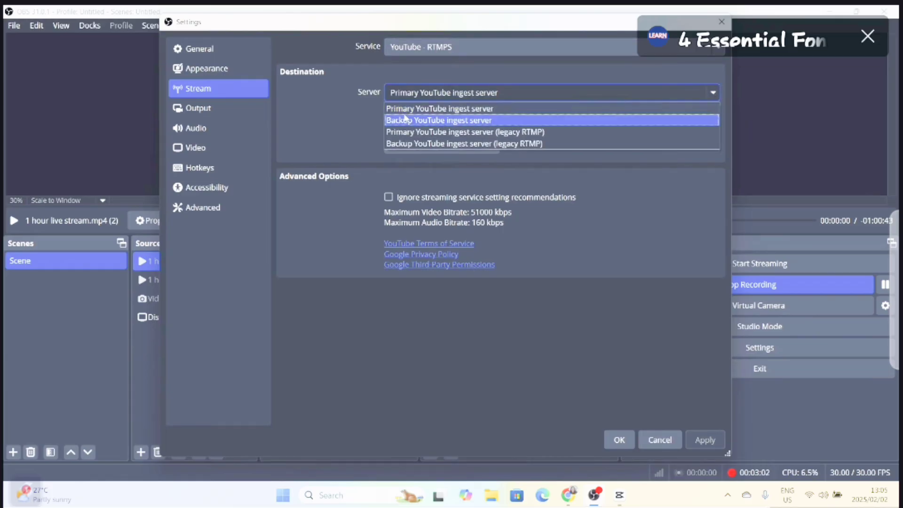
left_click(484, 110)
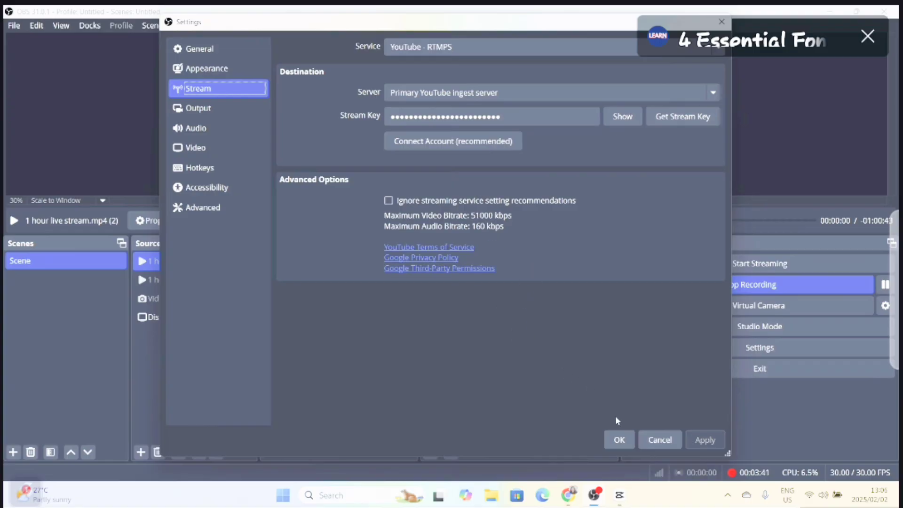
left_click(618, 441)
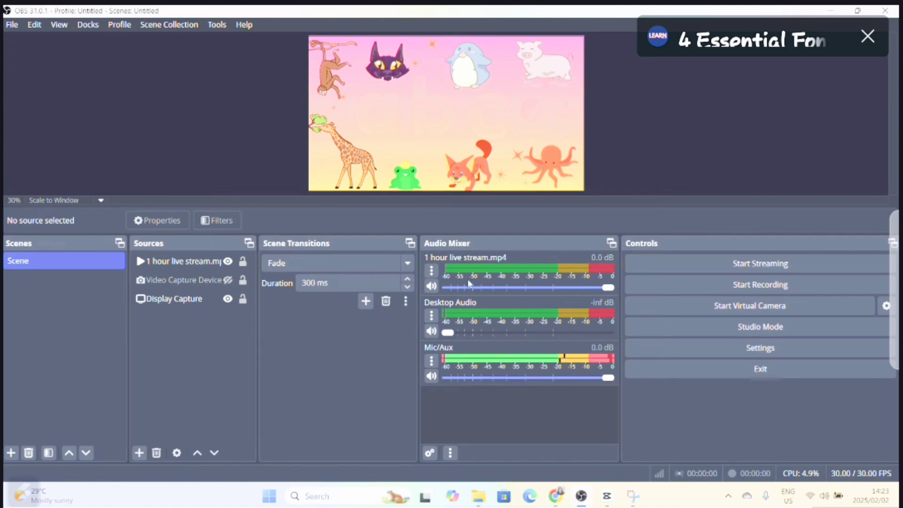
Step: Set the Desktop Audio and Mic/Aux volumes to -inf dB and start streaming the 1 hour live stream.mp4 source
left_click(205, 266)
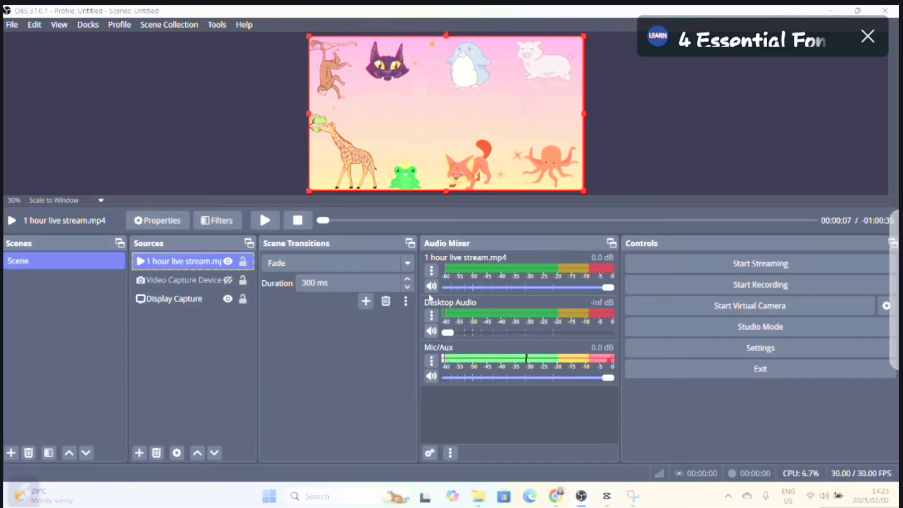
left_click_drag(452, 332, 434, 337)
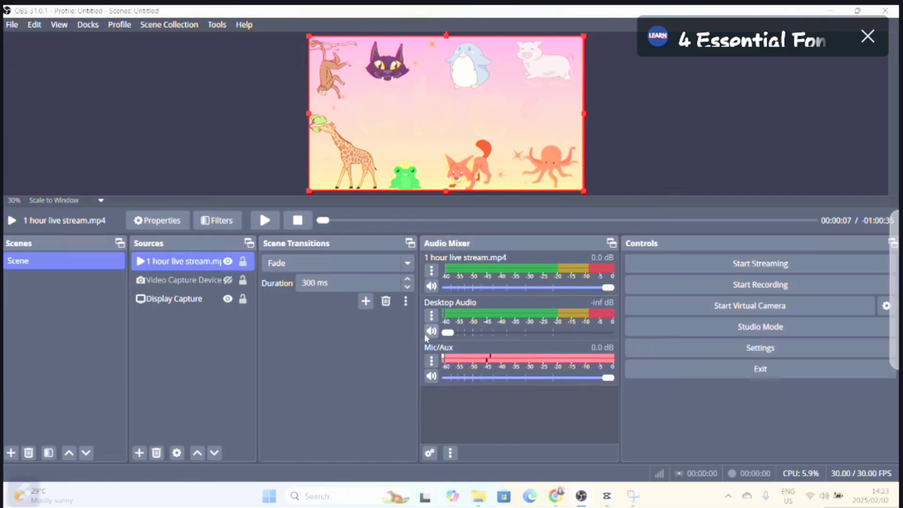
mouse_move(609, 377)
left_mouse_down()
mouse_move(438, 383)
mouse_move(610, 378)
left_mouse_up()
left_click(444, 379)
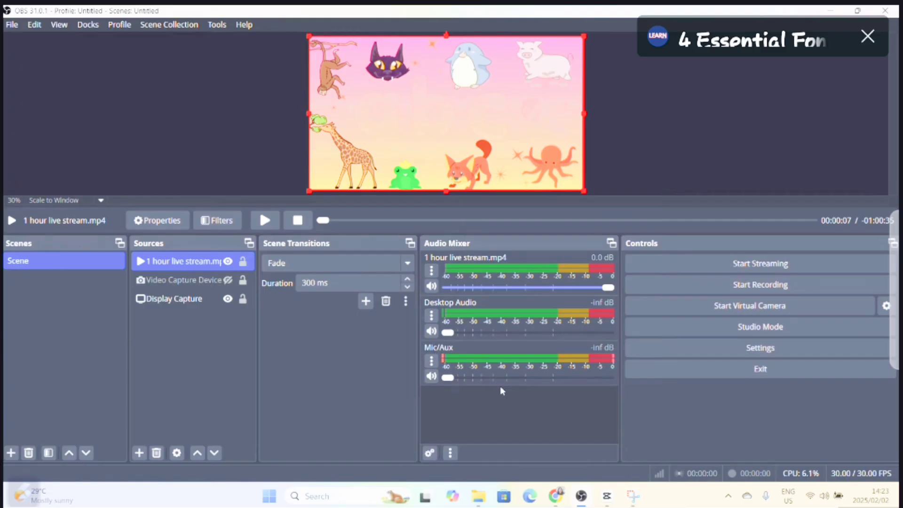
left_click(771, 264)
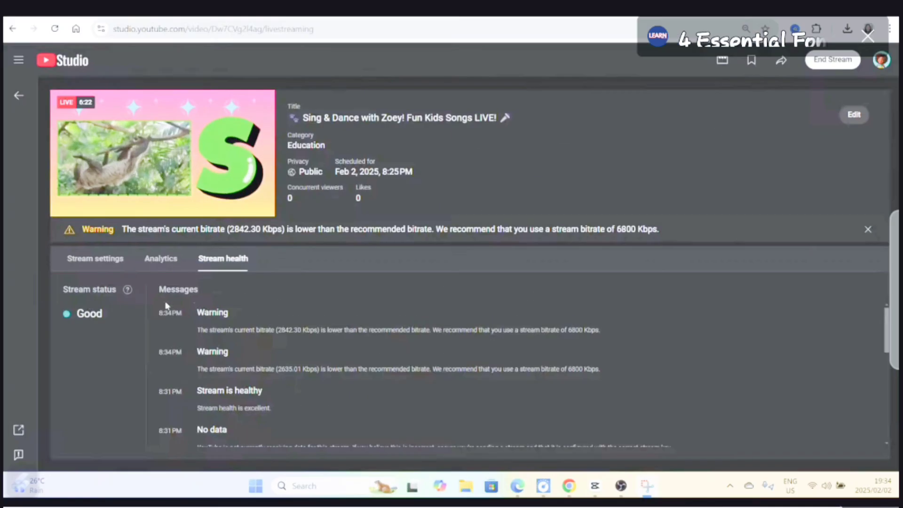